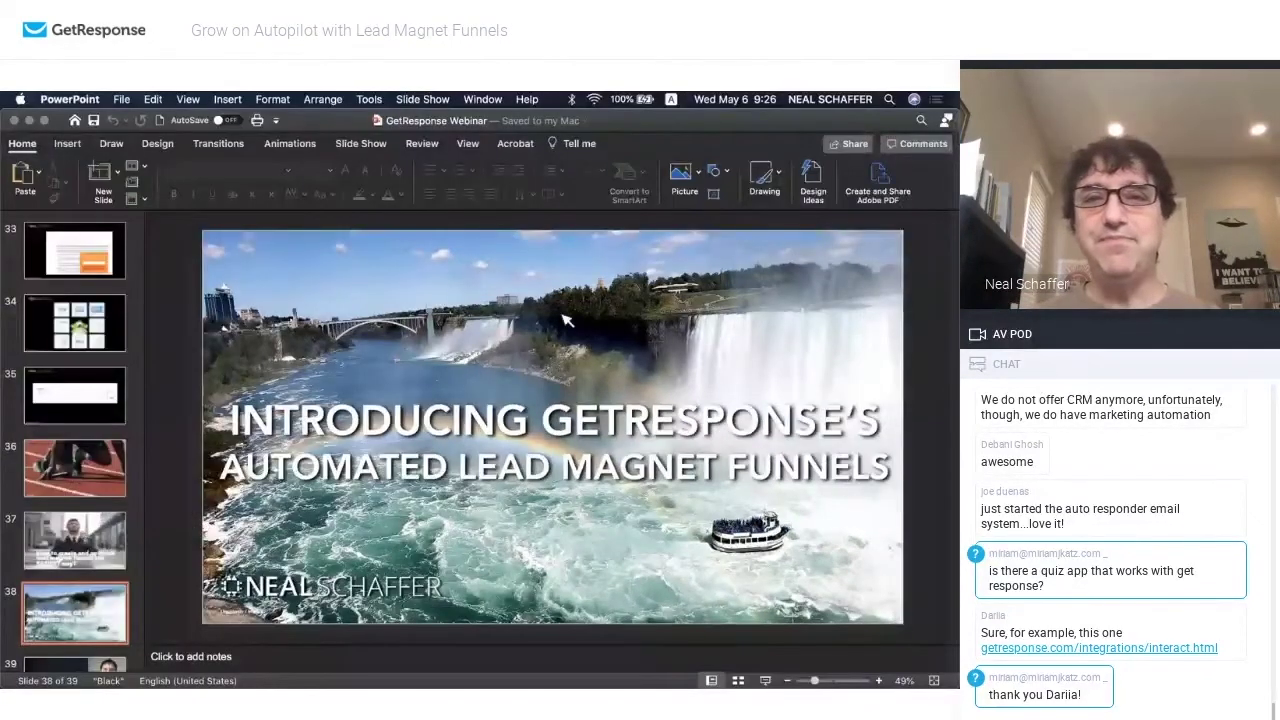
# Switch from the slides to the GetResponse dashboard in Chrome and open the conversion funnel list.
pyautogui.hotkey('ctrl', 'Up')
pyautogui.click(527, 148)
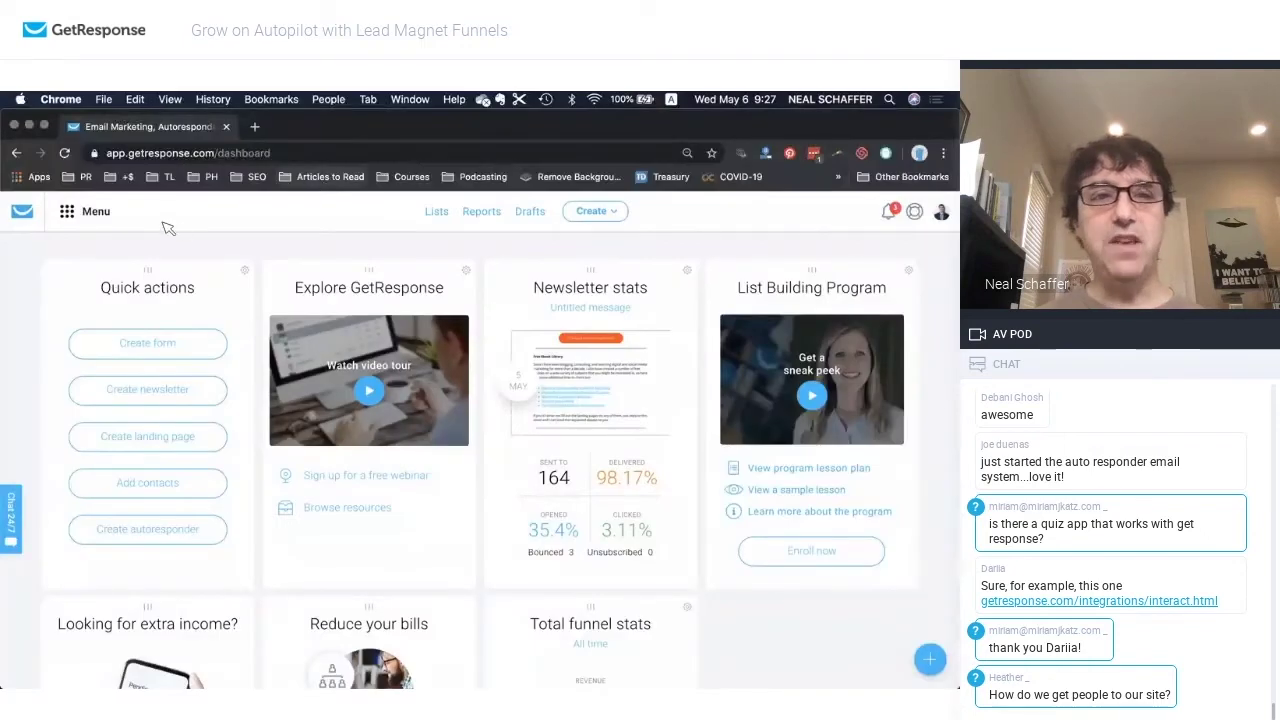
pyautogui.click(88, 213)
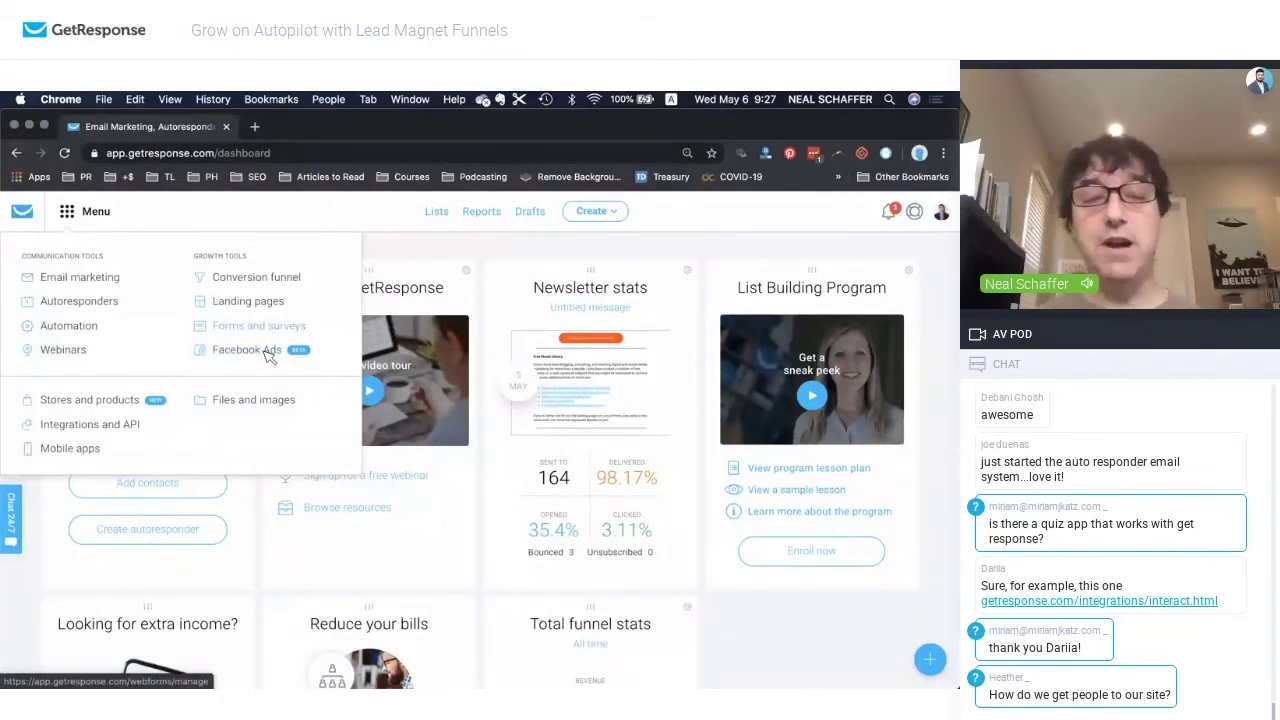
pyautogui.click(257, 281)
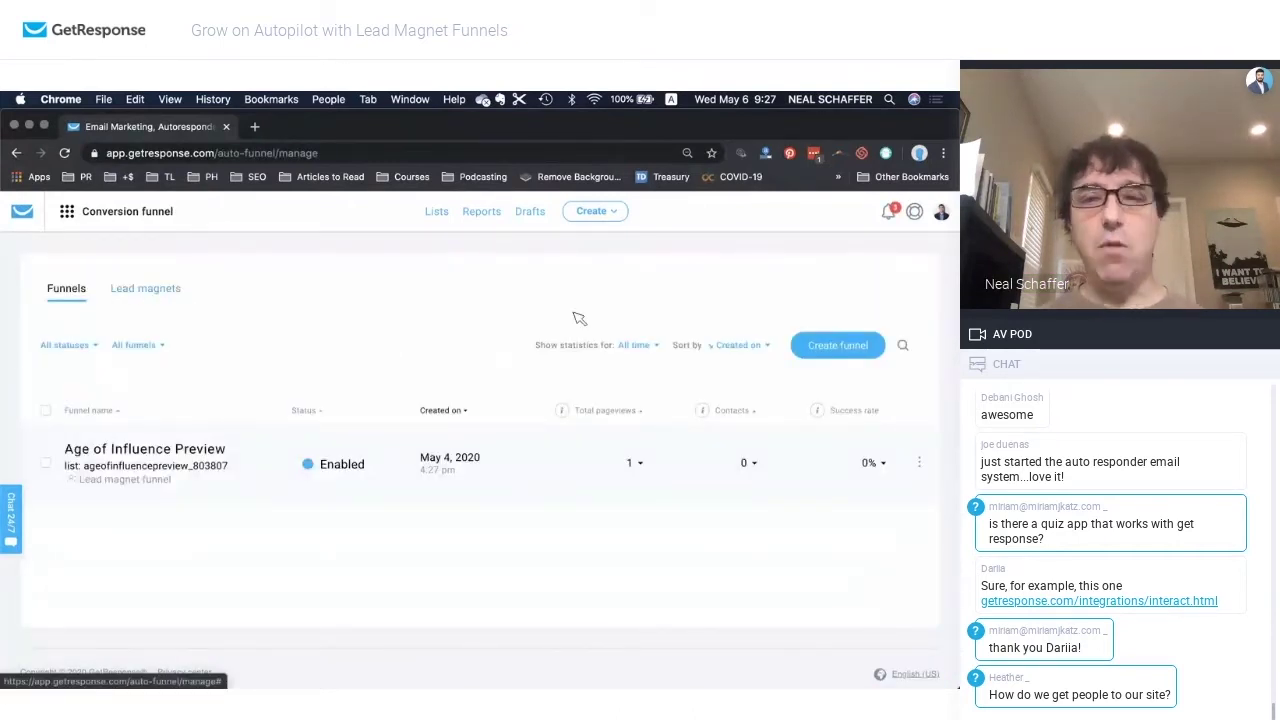
# Create a list-building funnel named "Webinar" of the lead magnet type.
pyautogui.click(837, 345)
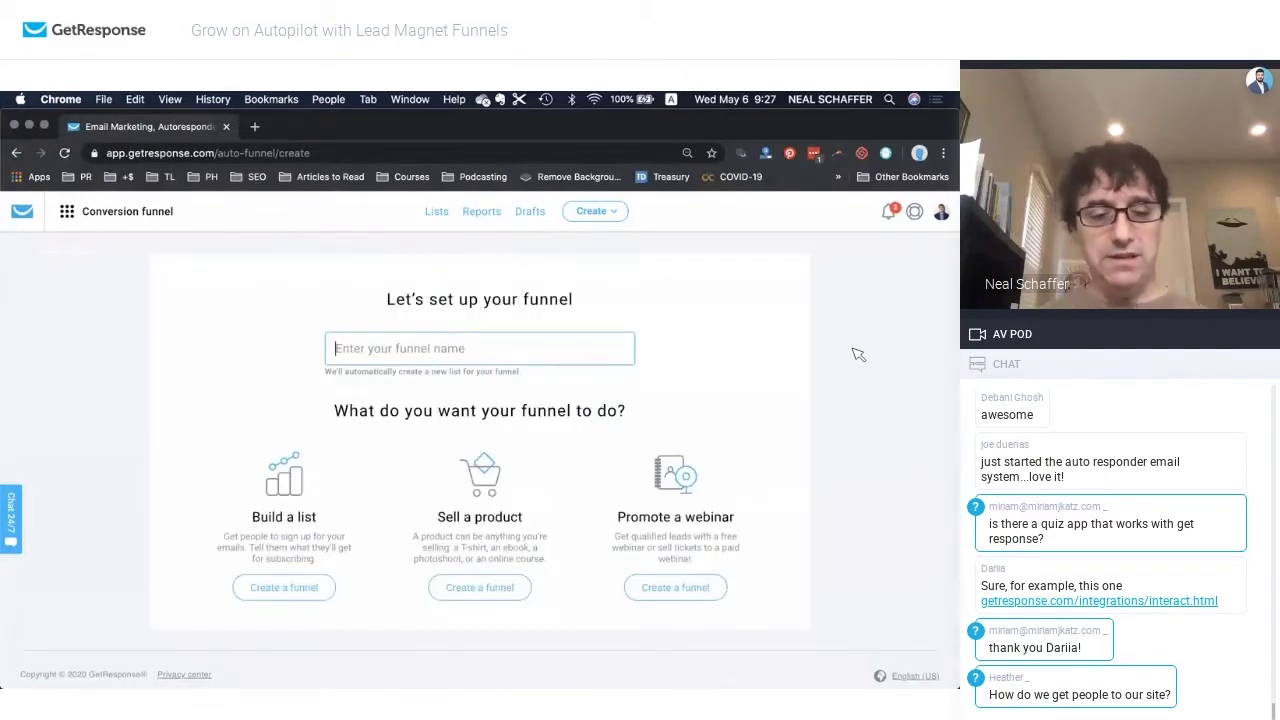
pyautogui.write('Webinar')
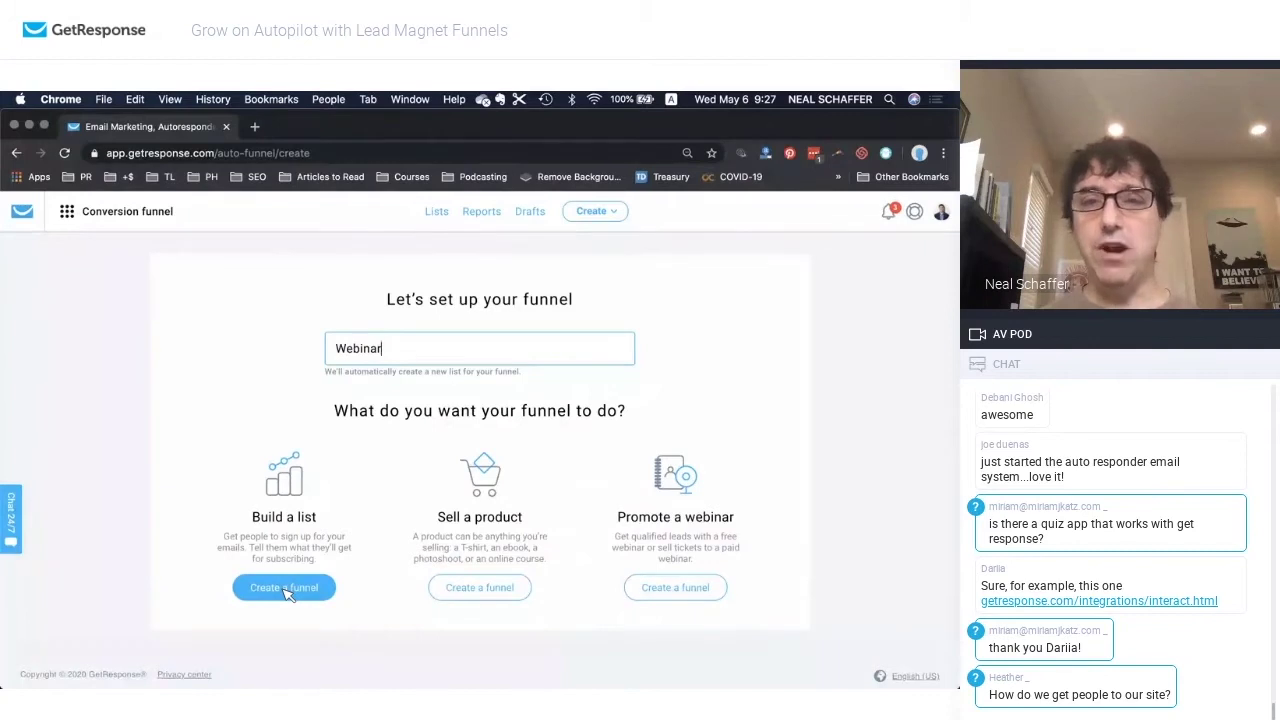
pyautogui.click(285, 589)
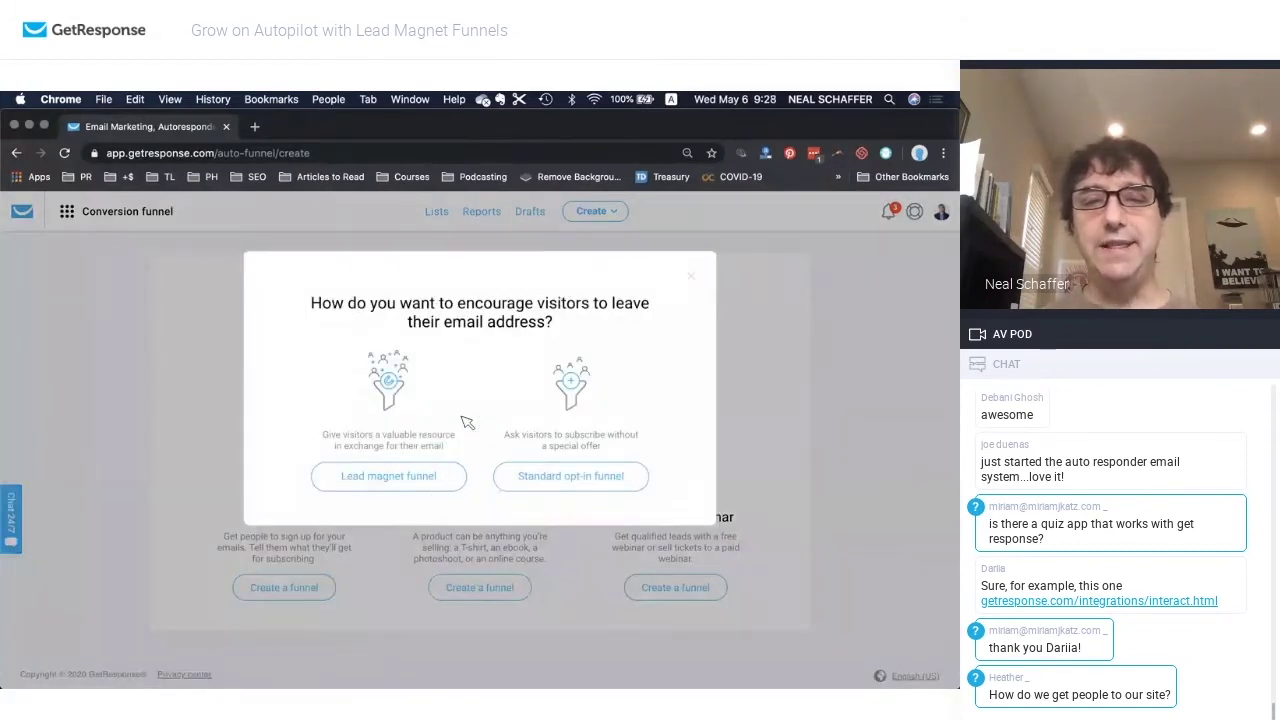
pyautogui.click(392, 478)
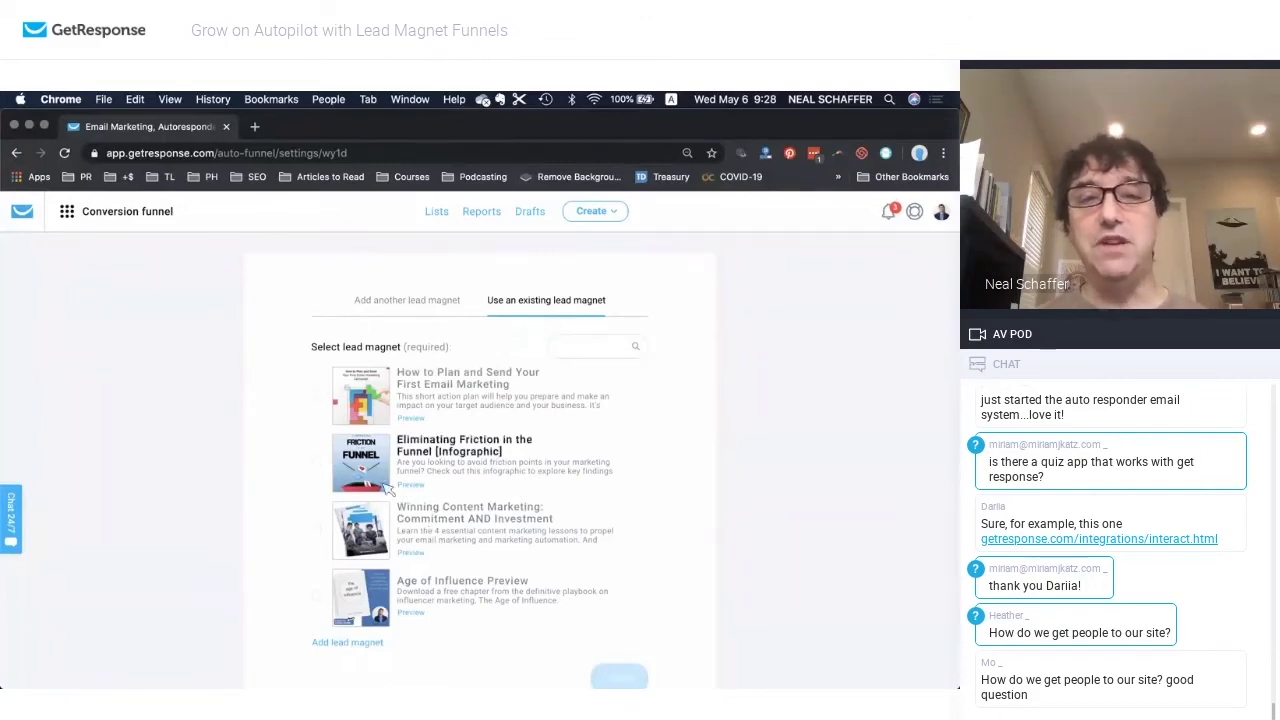
pyautogui.click(398, 305)
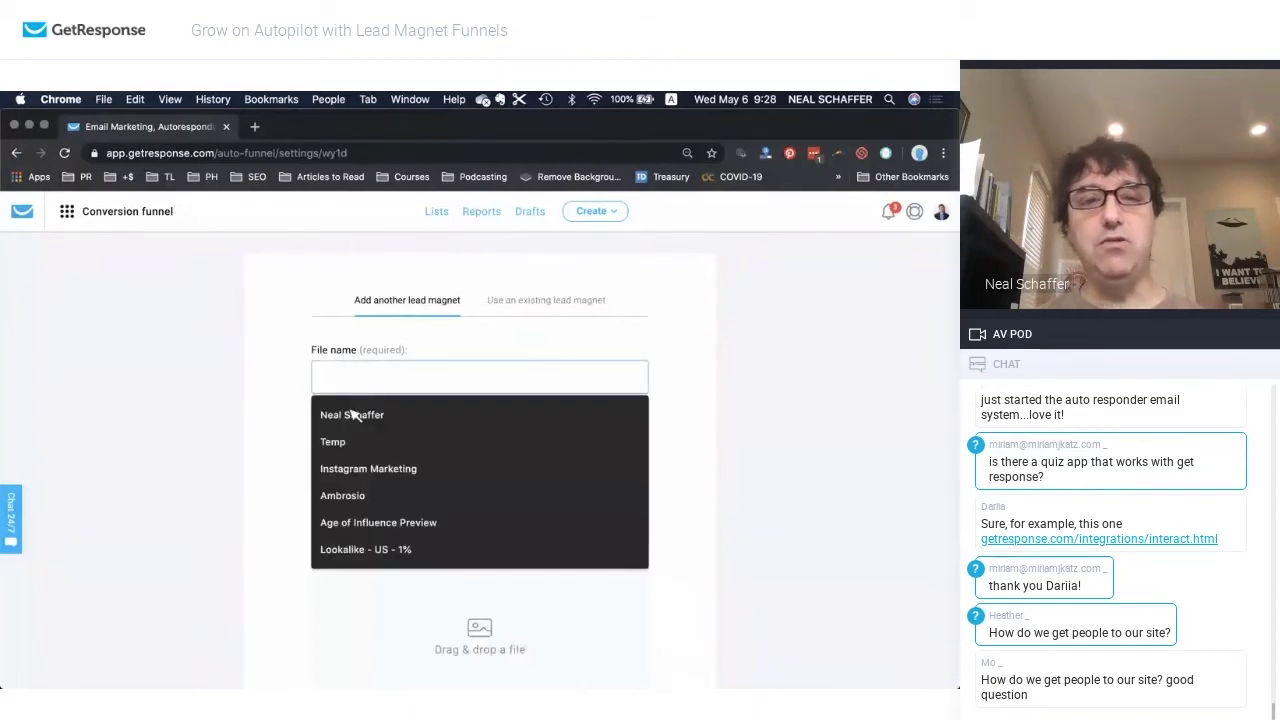
pyautogui.click(351, 412)
pyautogui.click(356, 461)
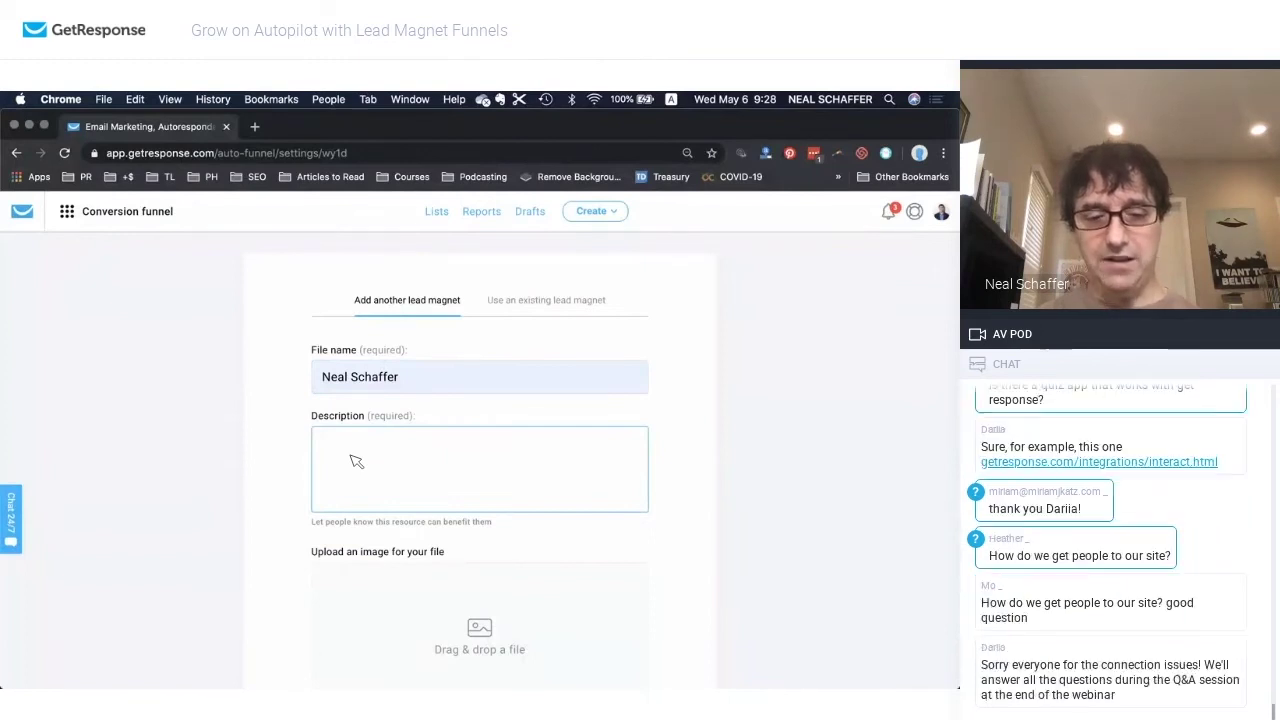
pyautogui.write('Description')
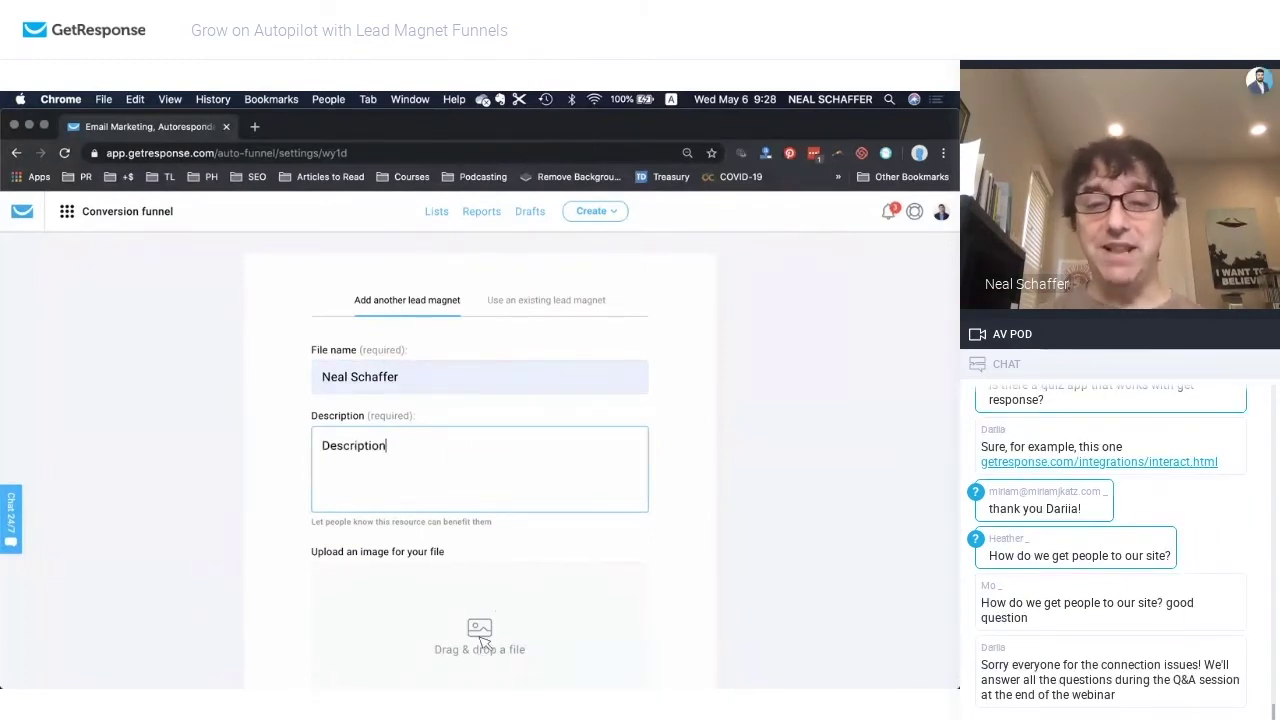
pyautogui.scroll(-1, 480, 640)
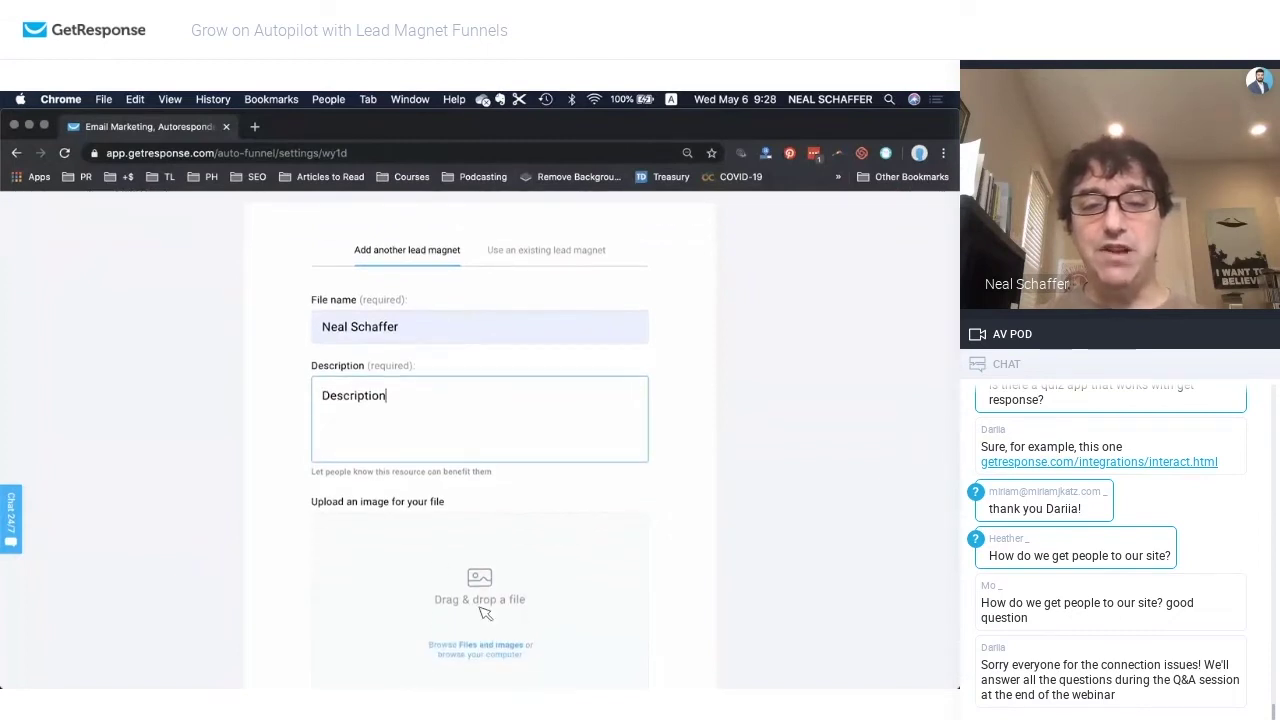
pyautogui.scroll(-6, 528, 583)
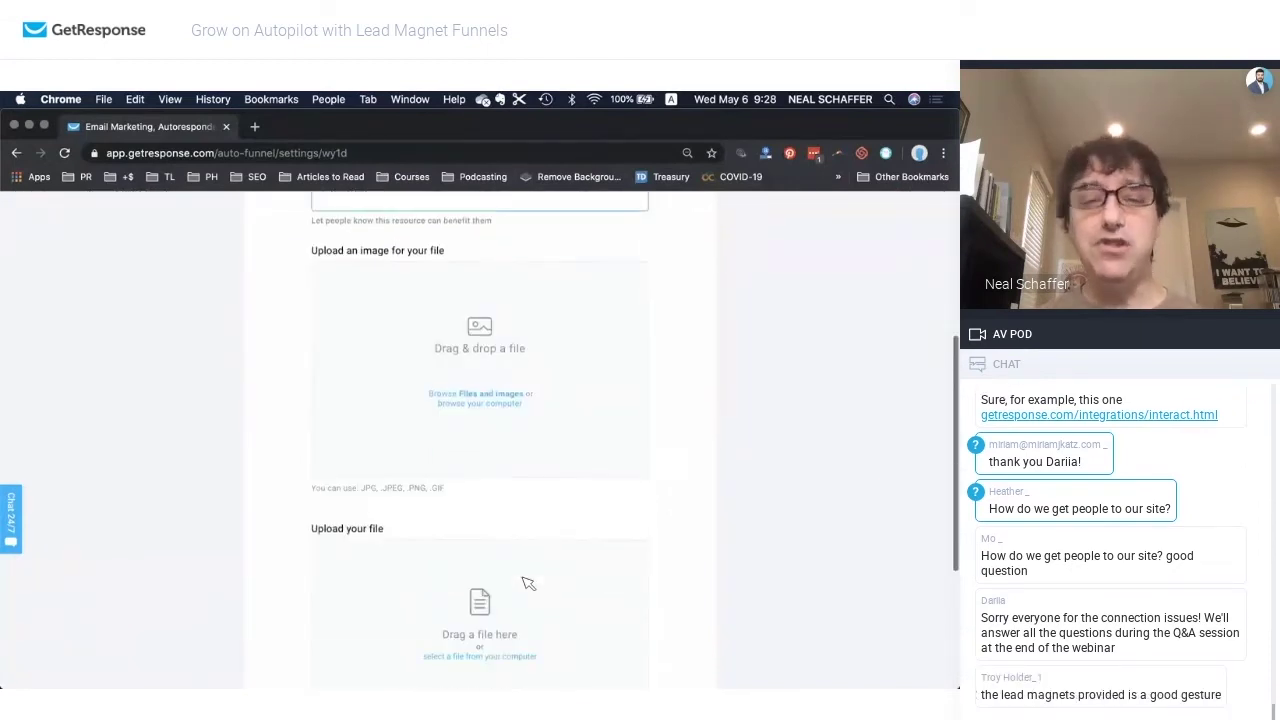
pyautogui.scroll(7, 564, 581)
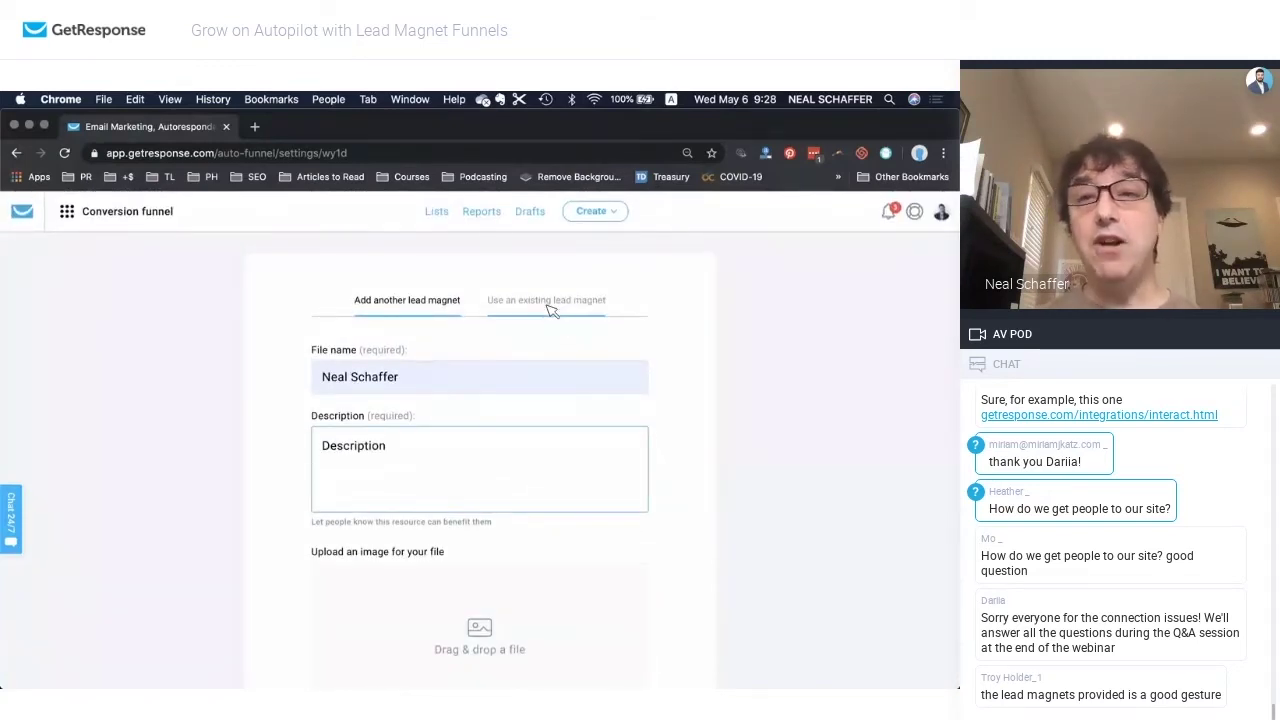
# Assign the existing lead magnet "Age of Influence Preview" to the funnel and save the choice.
pyautogui.click(550, 310)
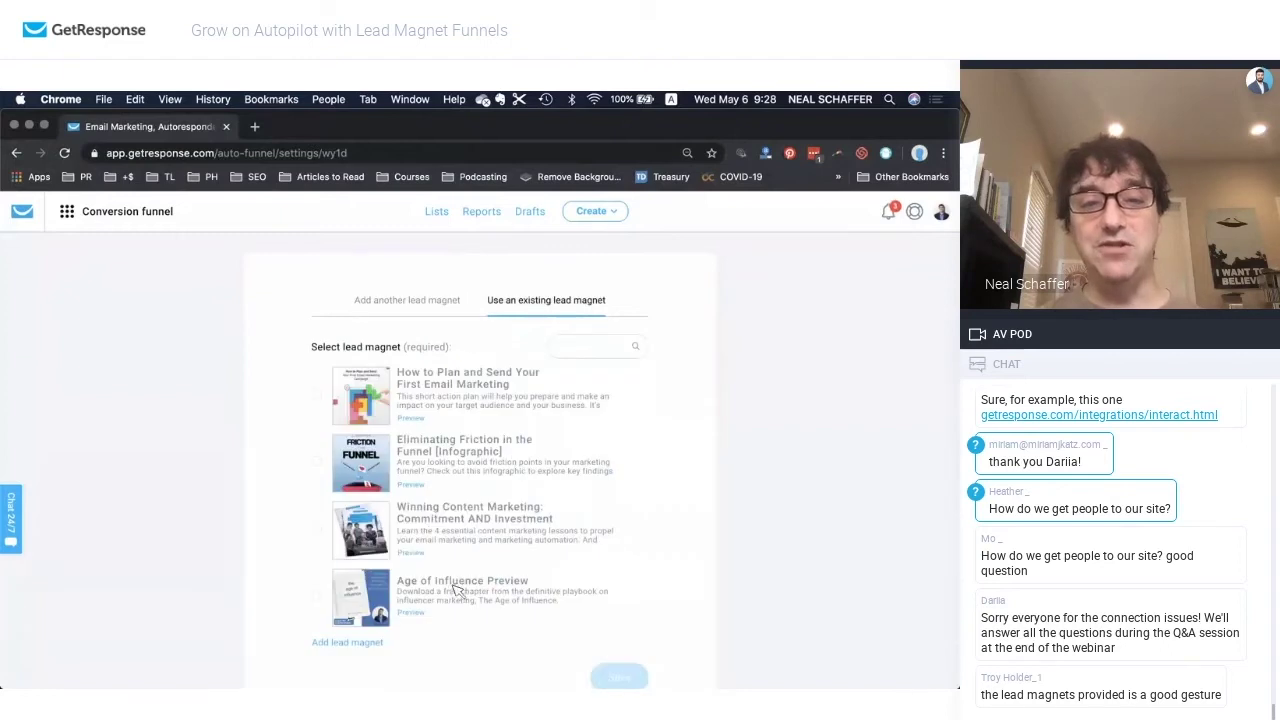
pyautogui.click(317, 595)
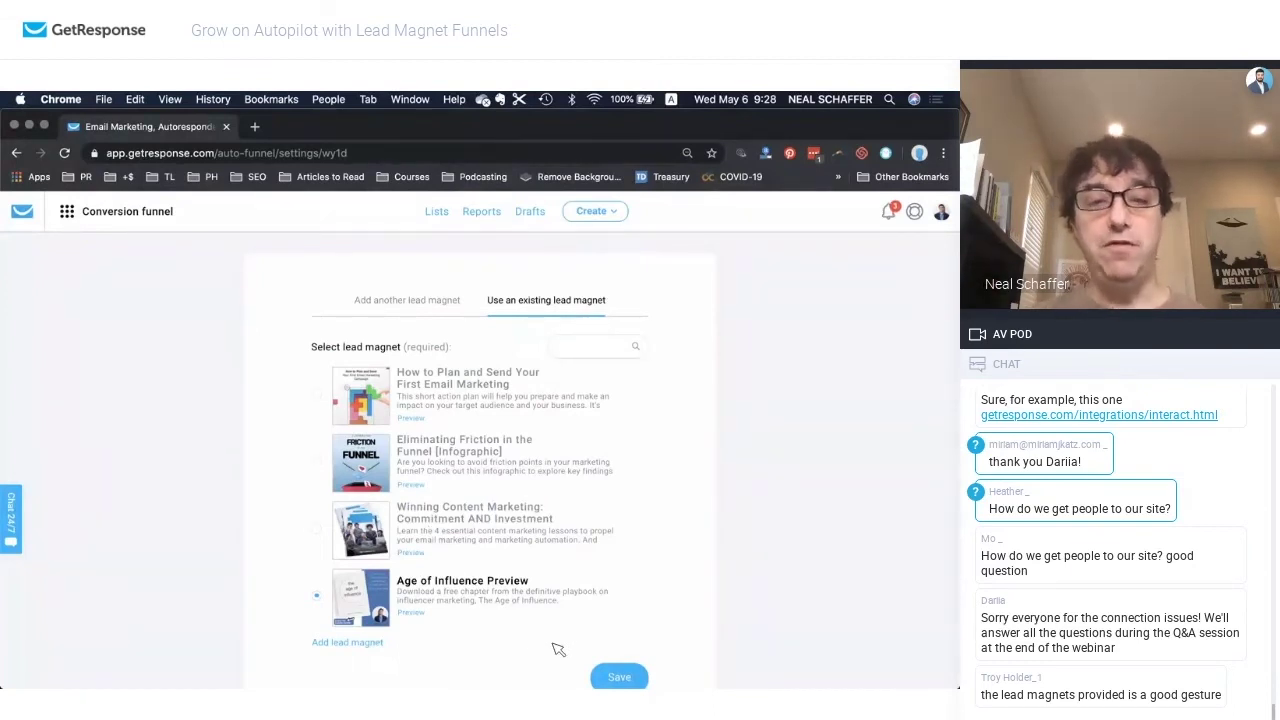
pyautogui.scroll(-1, 558, 650)
pyautogui.click(615, 645)
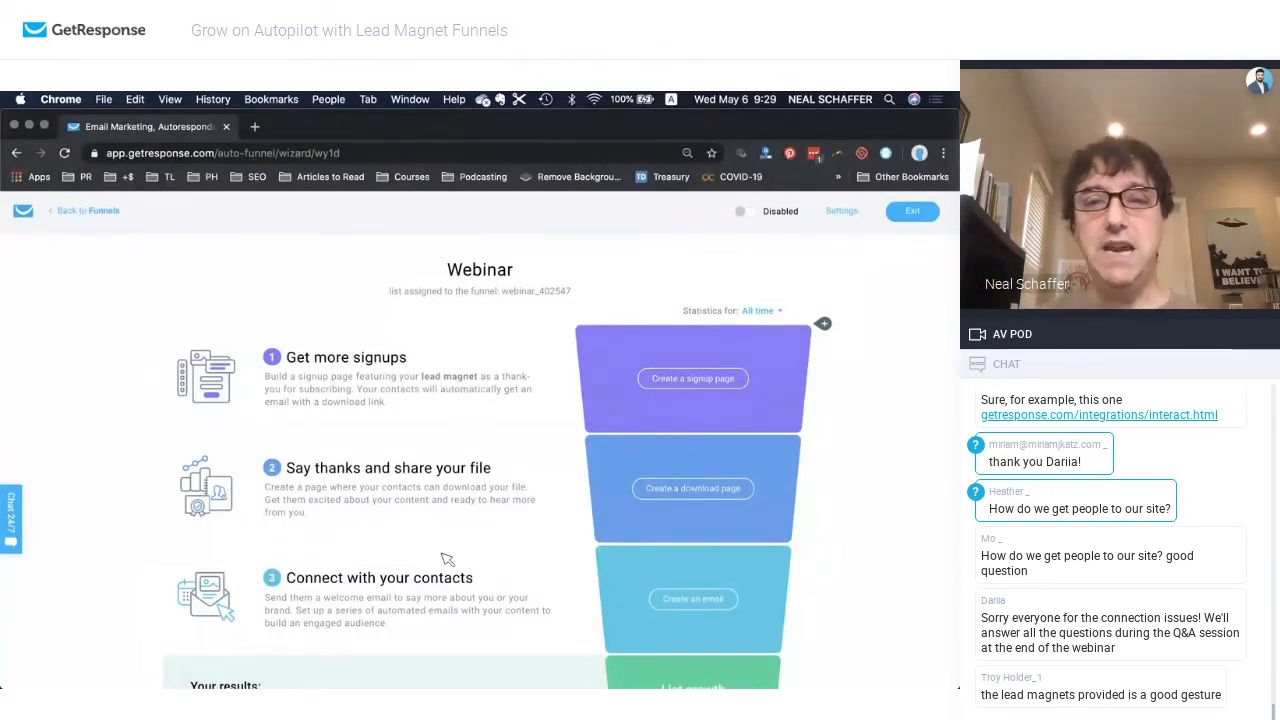
# Create the funnel's signup page from the "Lead magnet - Blogging success course" template and name it "Webinar".
pyautogui.scroll(-2, 447, 559)
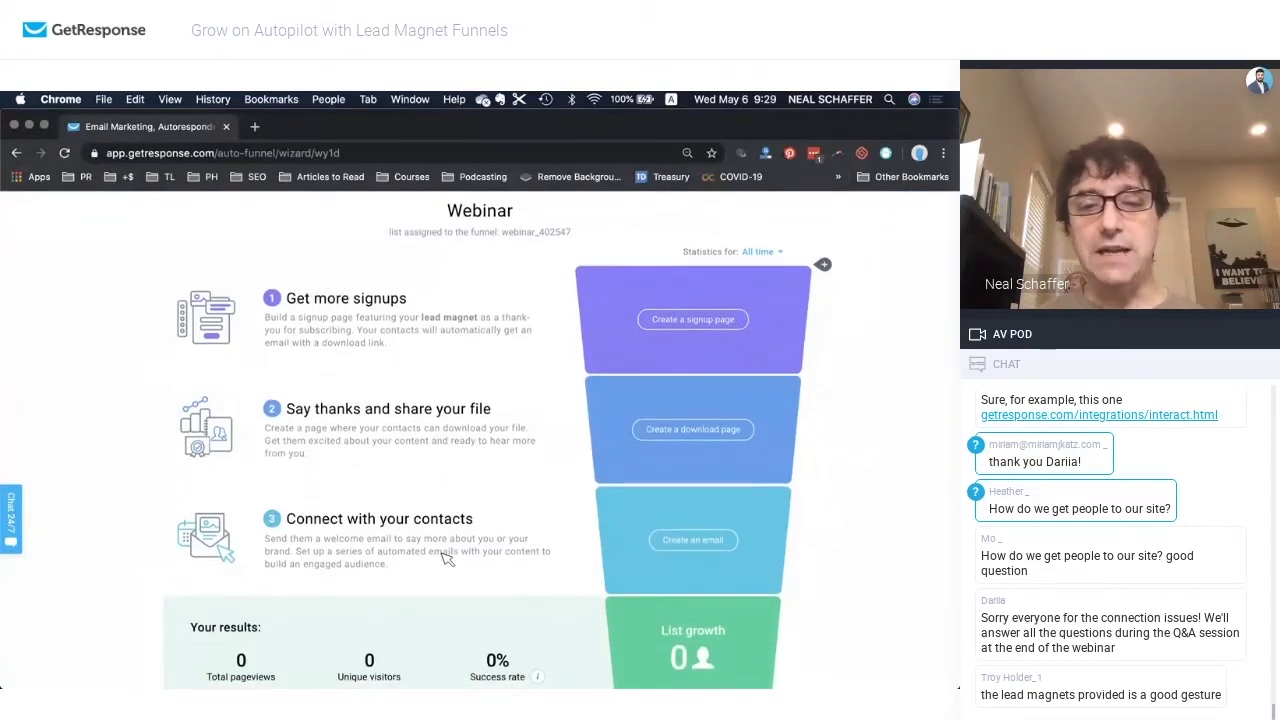
pyautogui.scroll(1, 447, 559)
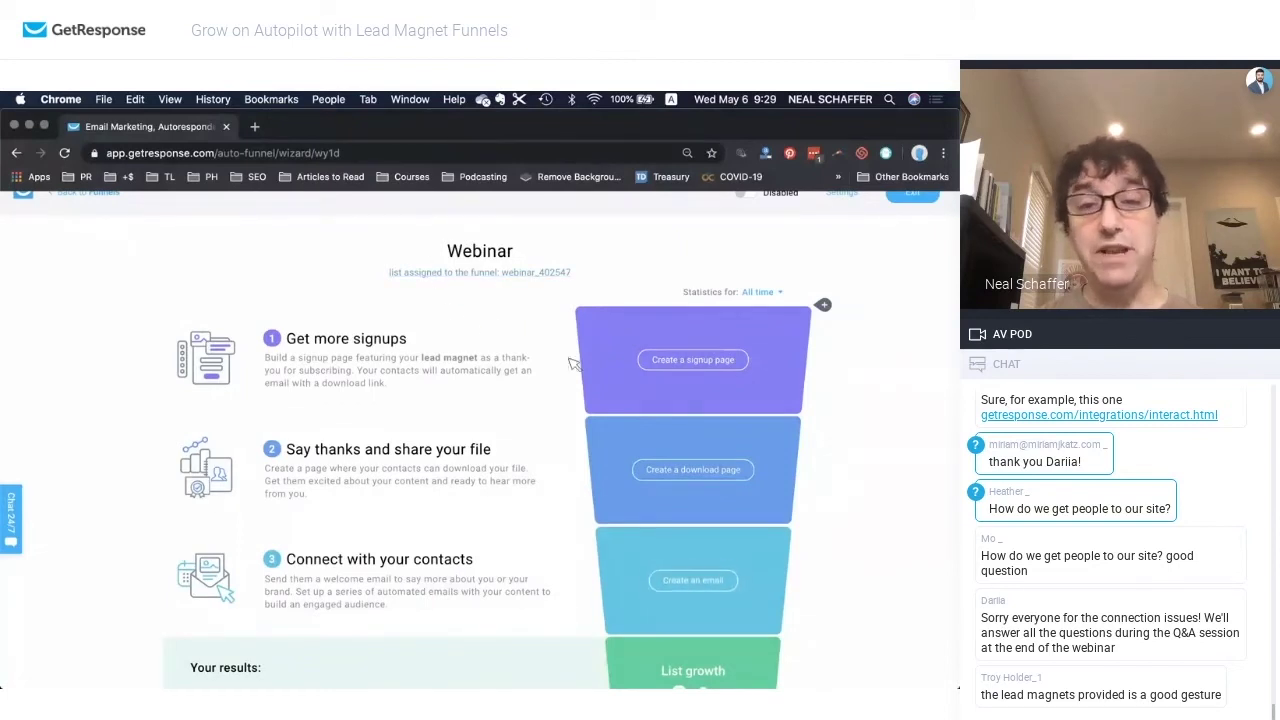
pyautogui.click(703, 366)
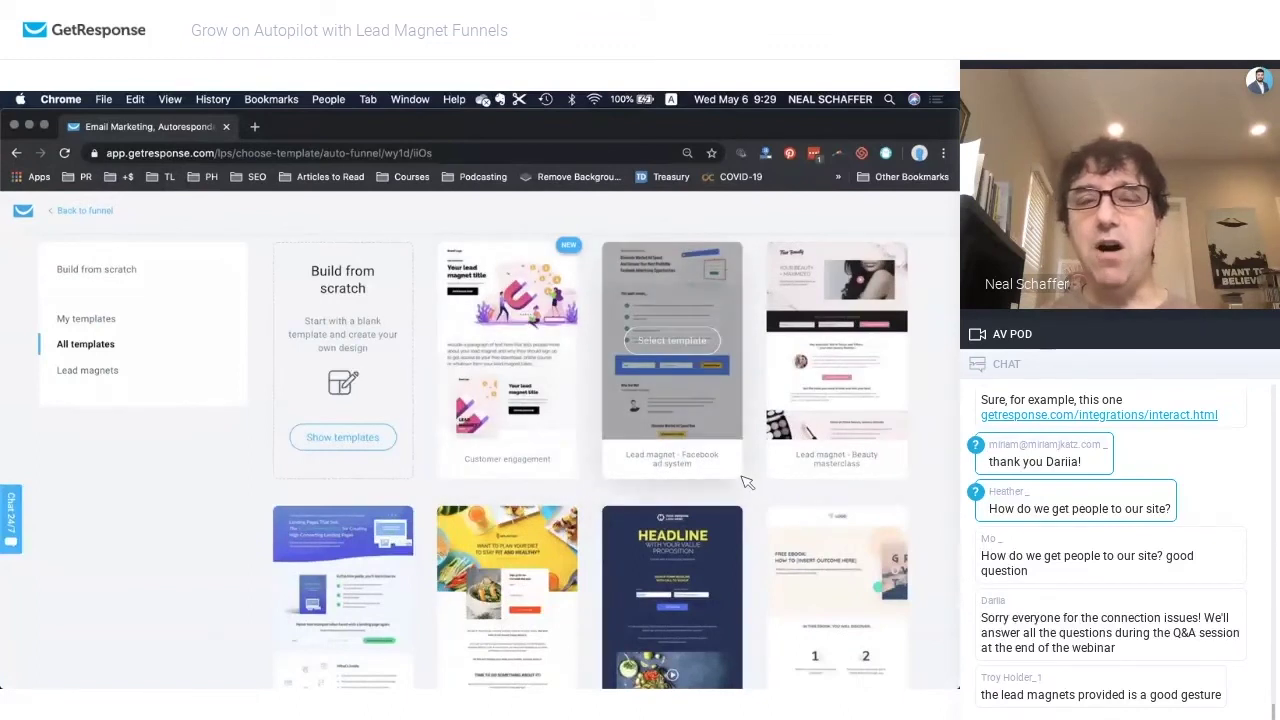
pyautogui.scroll(-5, 710, 410)
pyautogui.scroll(-1, 748, 483)
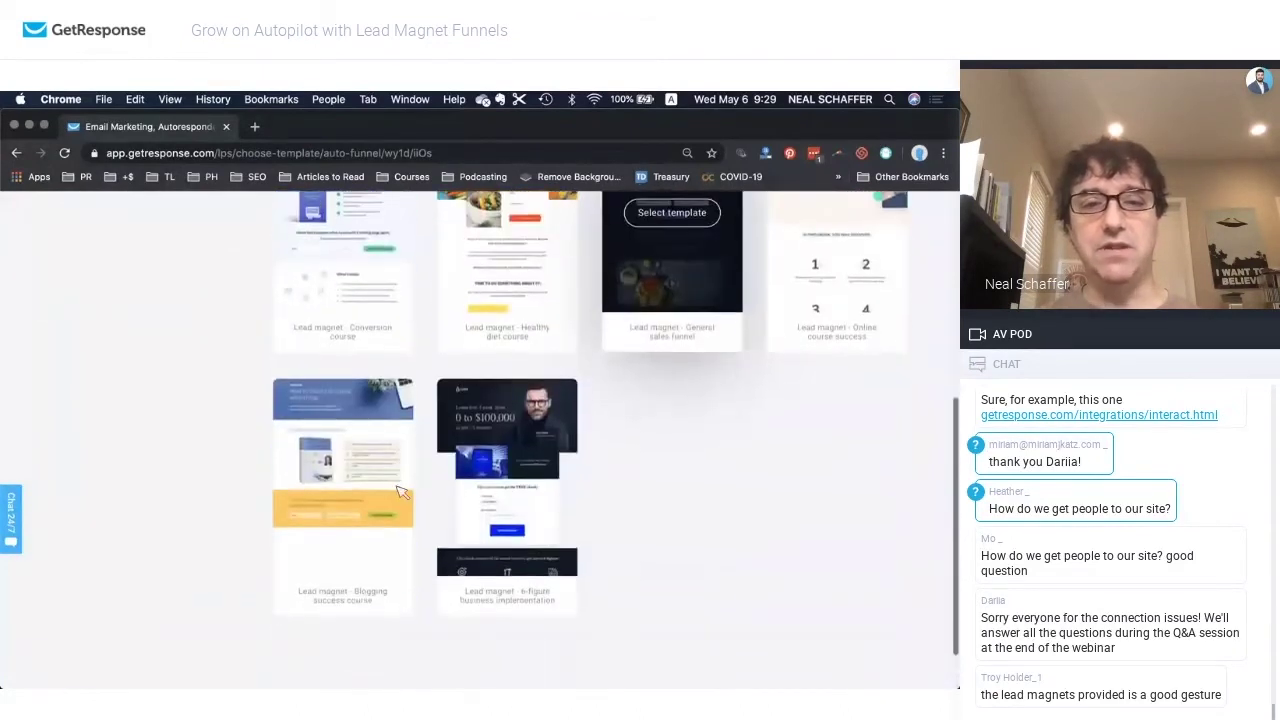
pyautogui.click(343, 478)
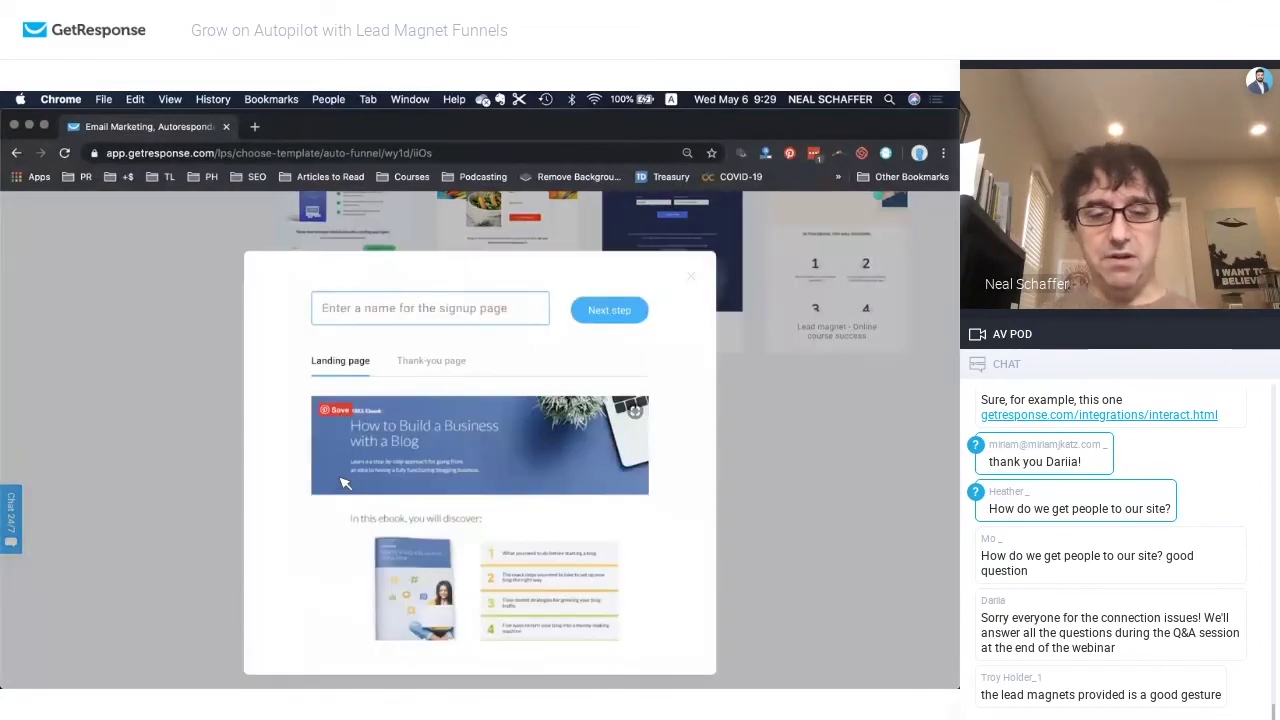
pyautogui.write('Webinar')
pyautogui.click(613, 315)
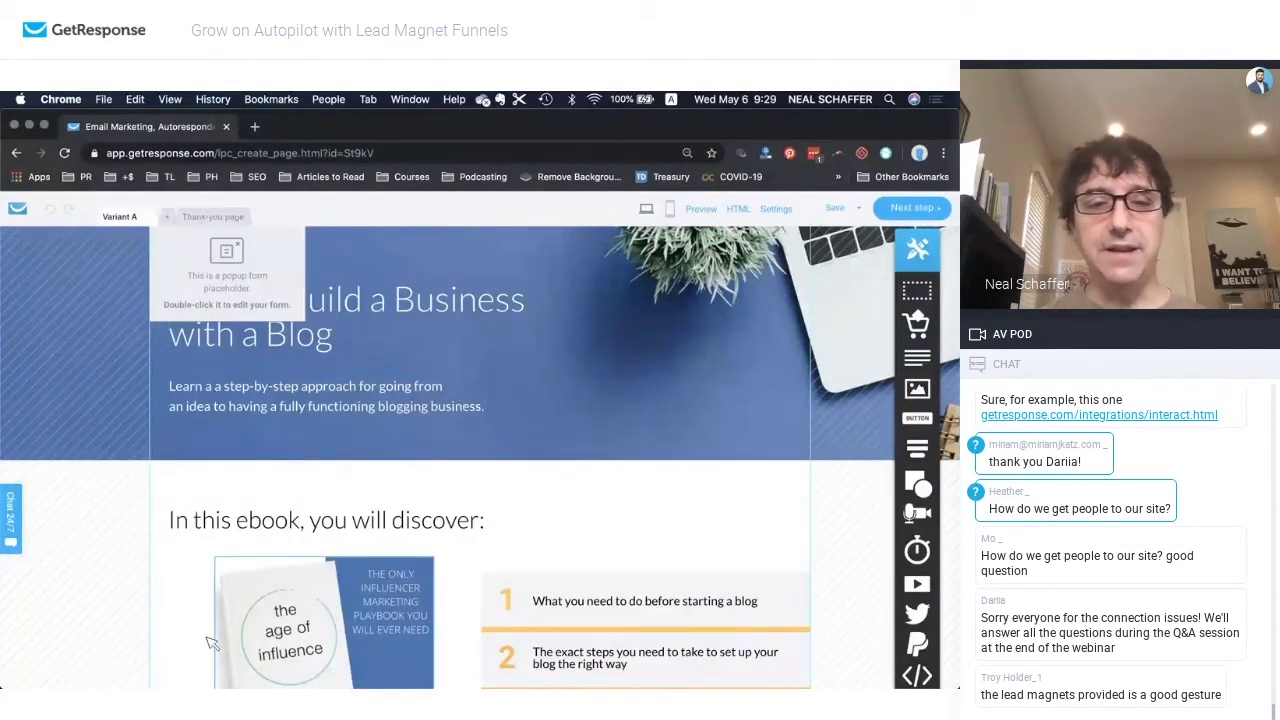
# Look over the exit popup form in its editor and close it without changing anything.
pyautogui.doubleClick(233, 290)
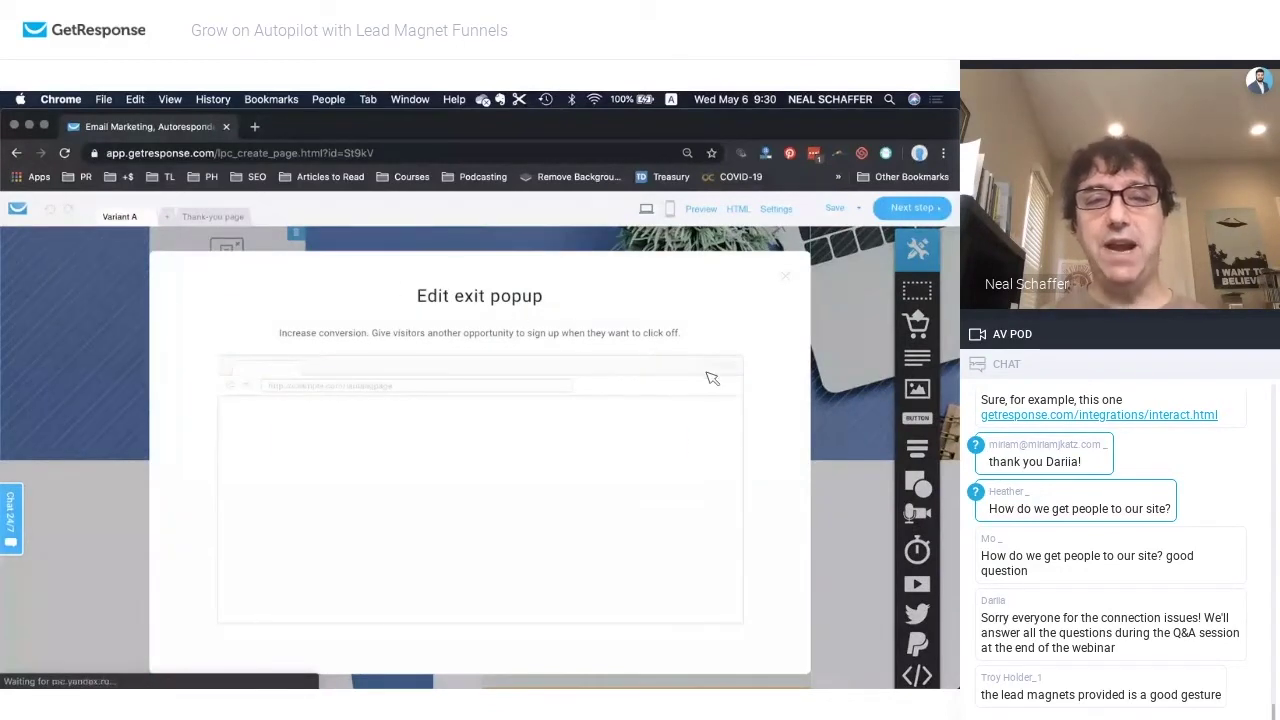
pyautogui.scroll(-1, 737, 508)
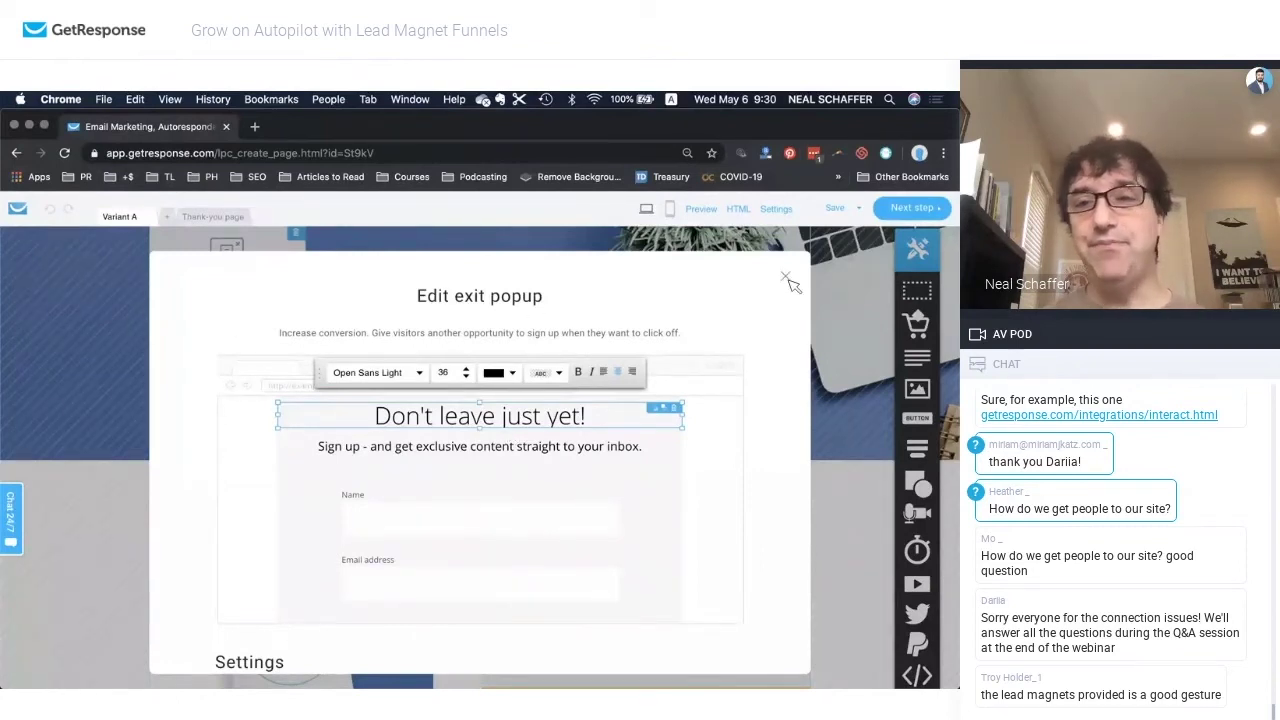
pyautogui.press('Escape')
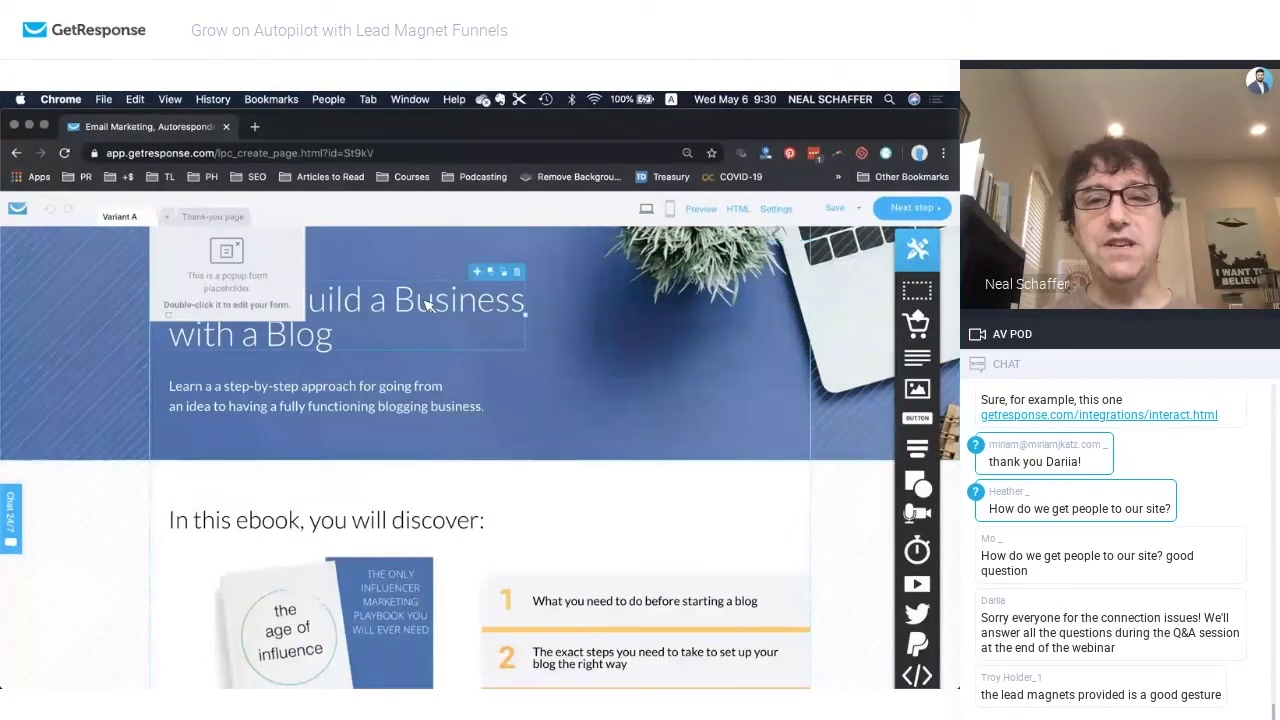
# Replace the headline's first line with "Edit" and remove the popup form placeholder covering it.
pyautogui.doubleClick(435, 335)
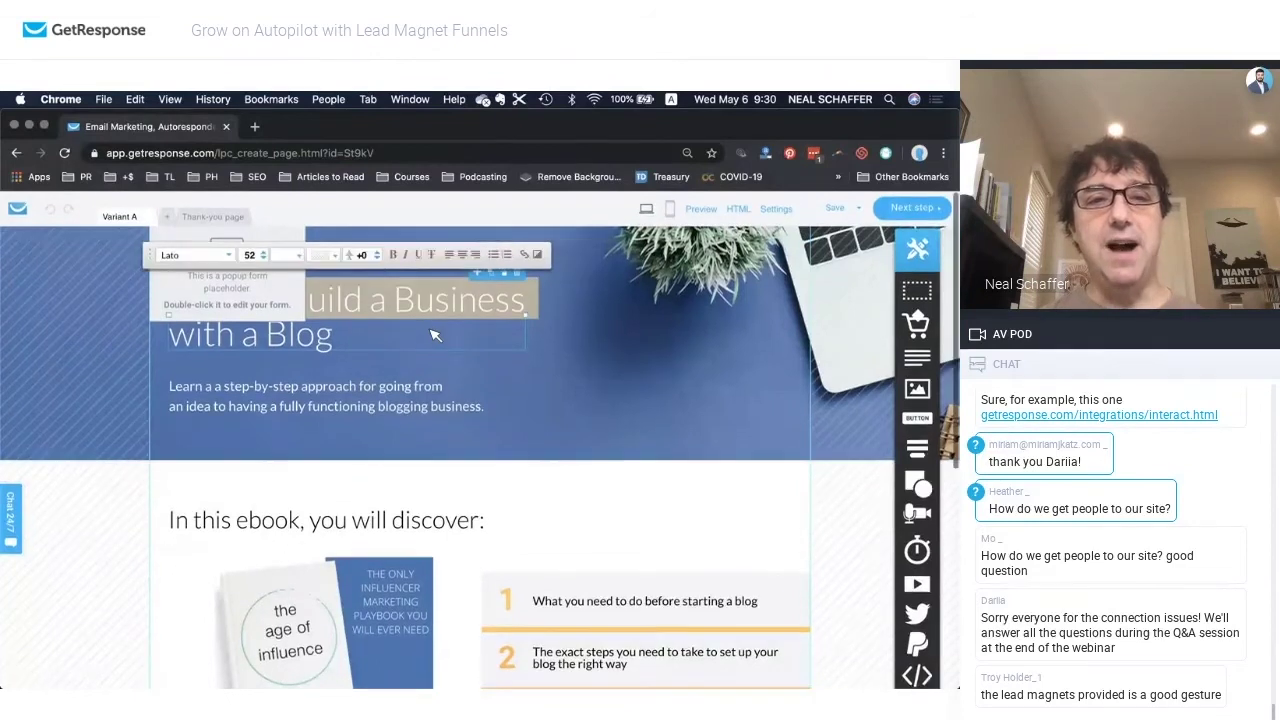
pyautogui.write('Gr')
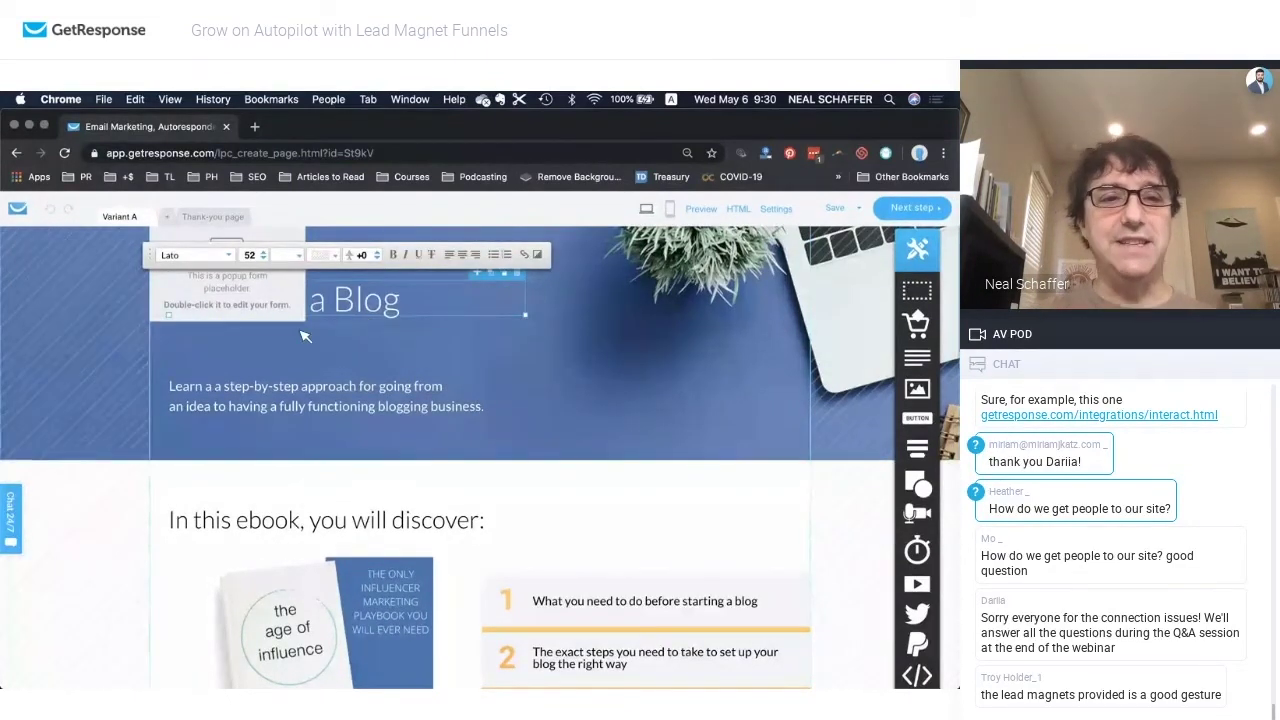
pyautogui.click(172, 241)
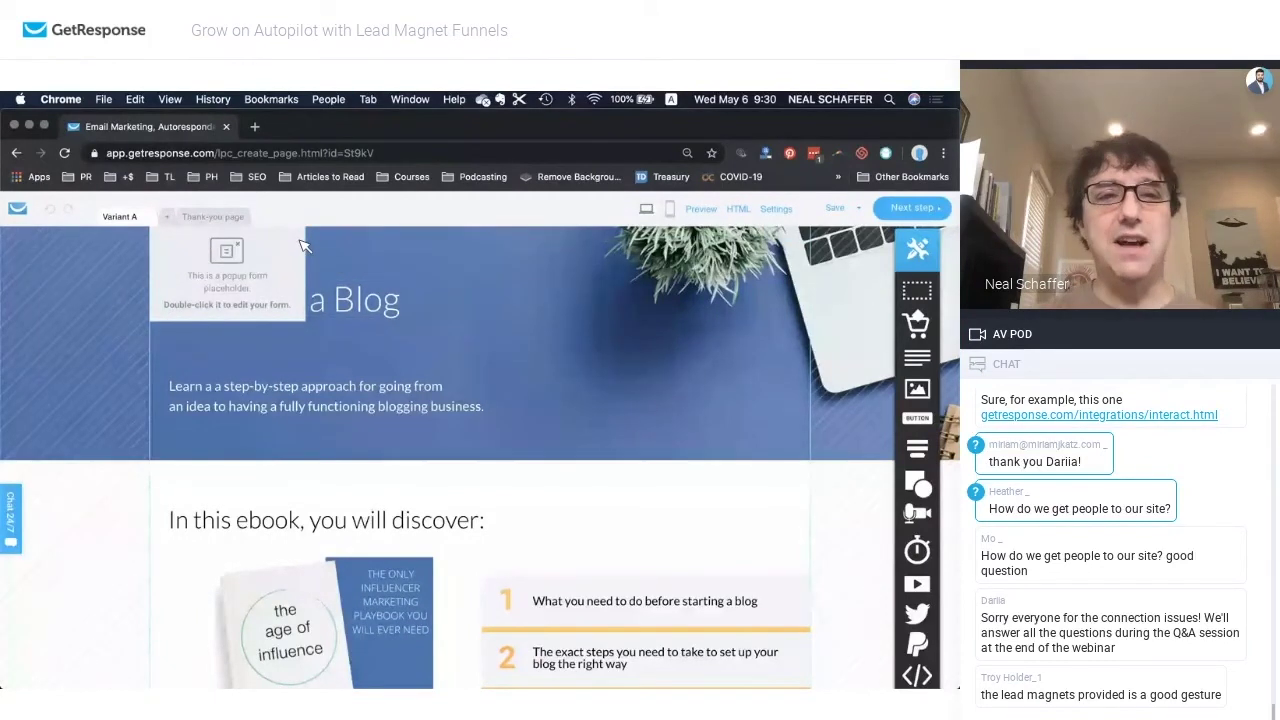
pyautogui.click(304, 243)
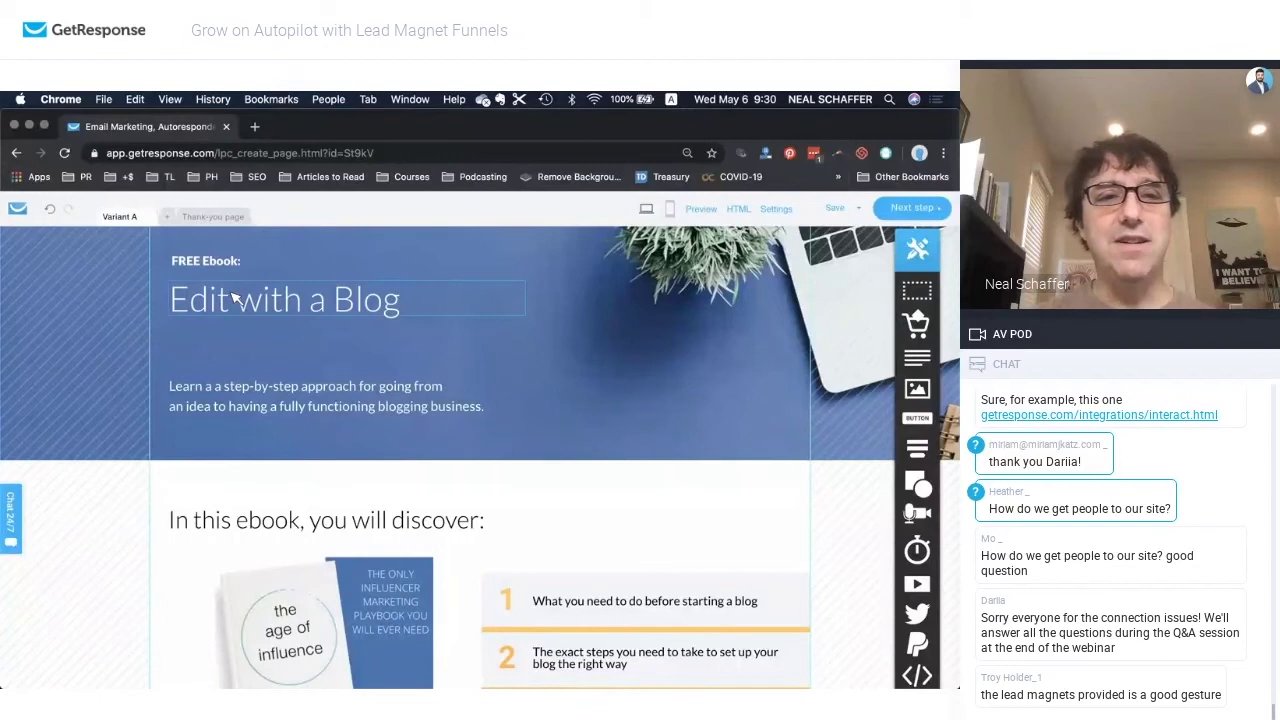
# Replace the signup page's whole headline with "Sample of My New Book".
pyautogui.click(233, 298)
pyautogui.doubleClick(235, 300)
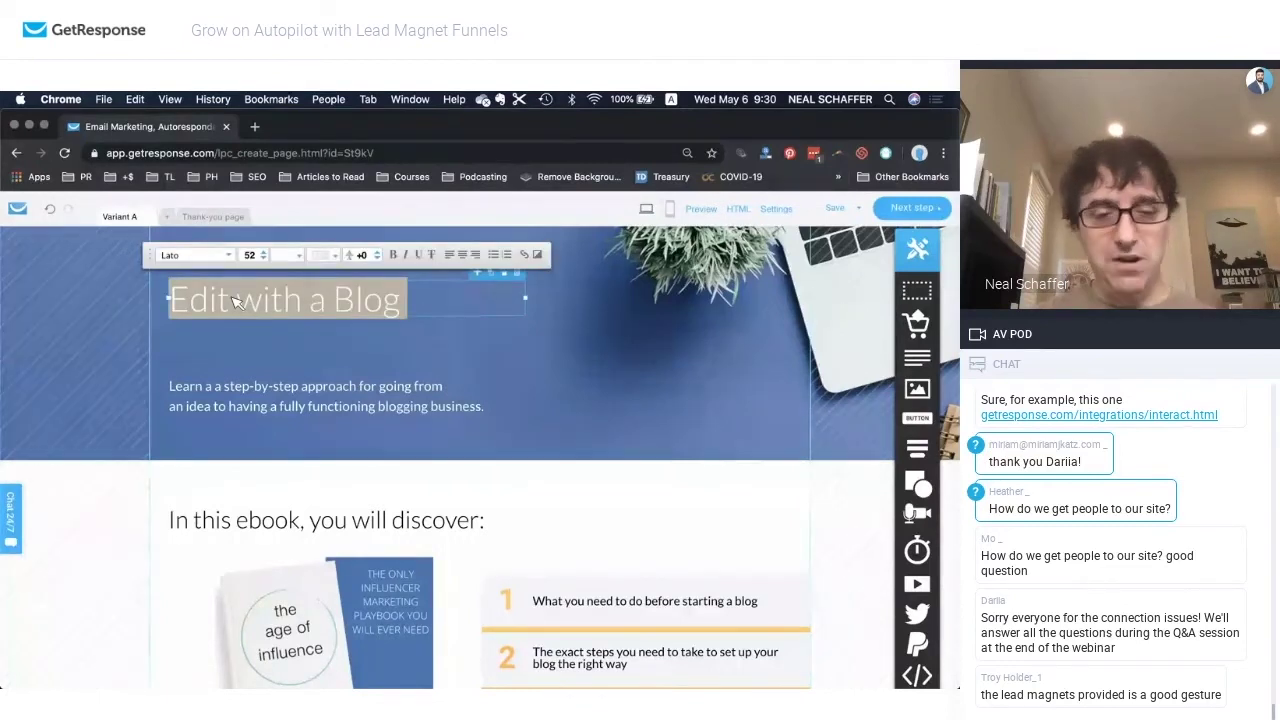
pyautogui.write('Sampl')
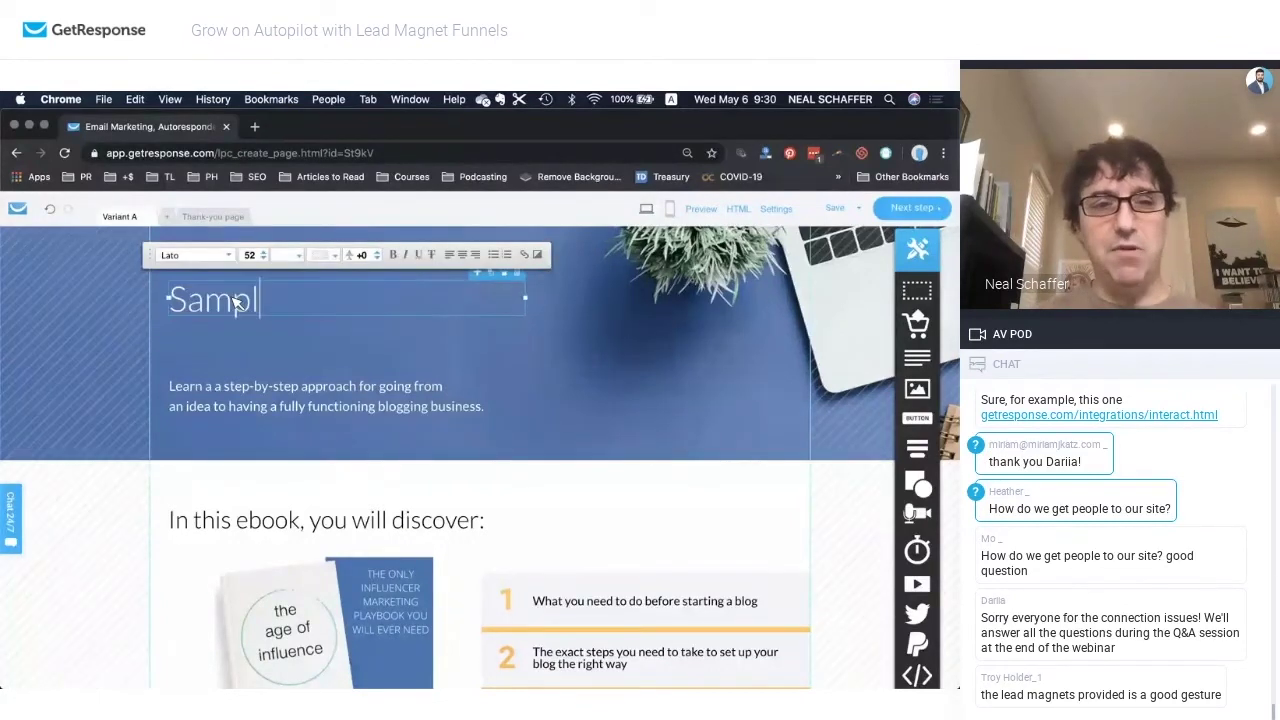
pyautogui.write('e of My New Book')
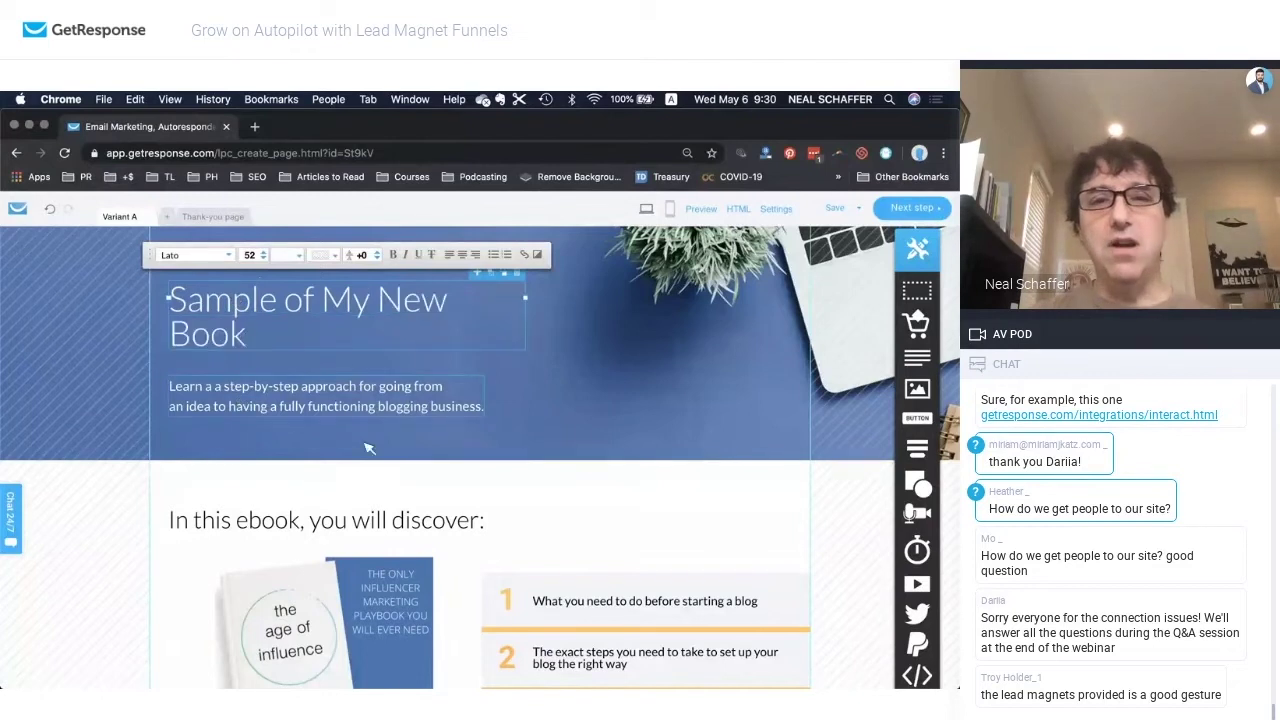
# Replace the first list item under "In this ebook, you will discover:" with "All about influencer marketing".
pyautogui.scroll(-3, 565, 470)
pyautogui.click(565, 472)
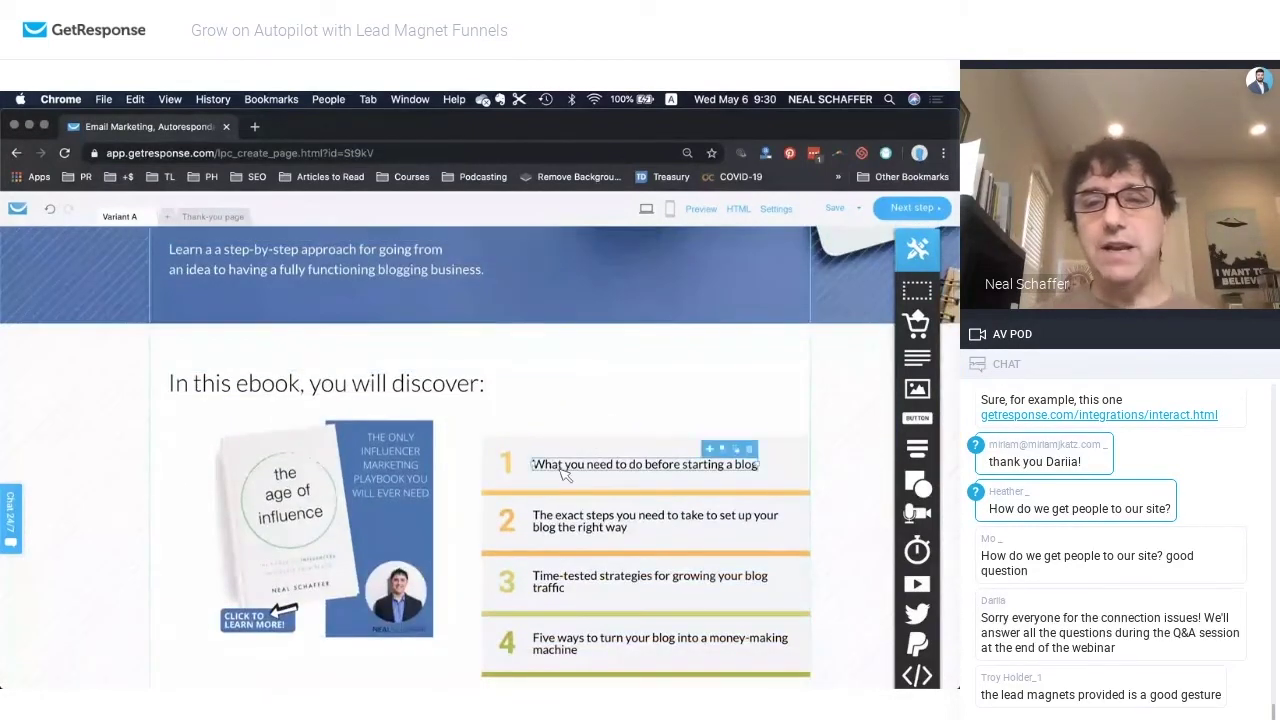
pyautogui.click(565, 474)
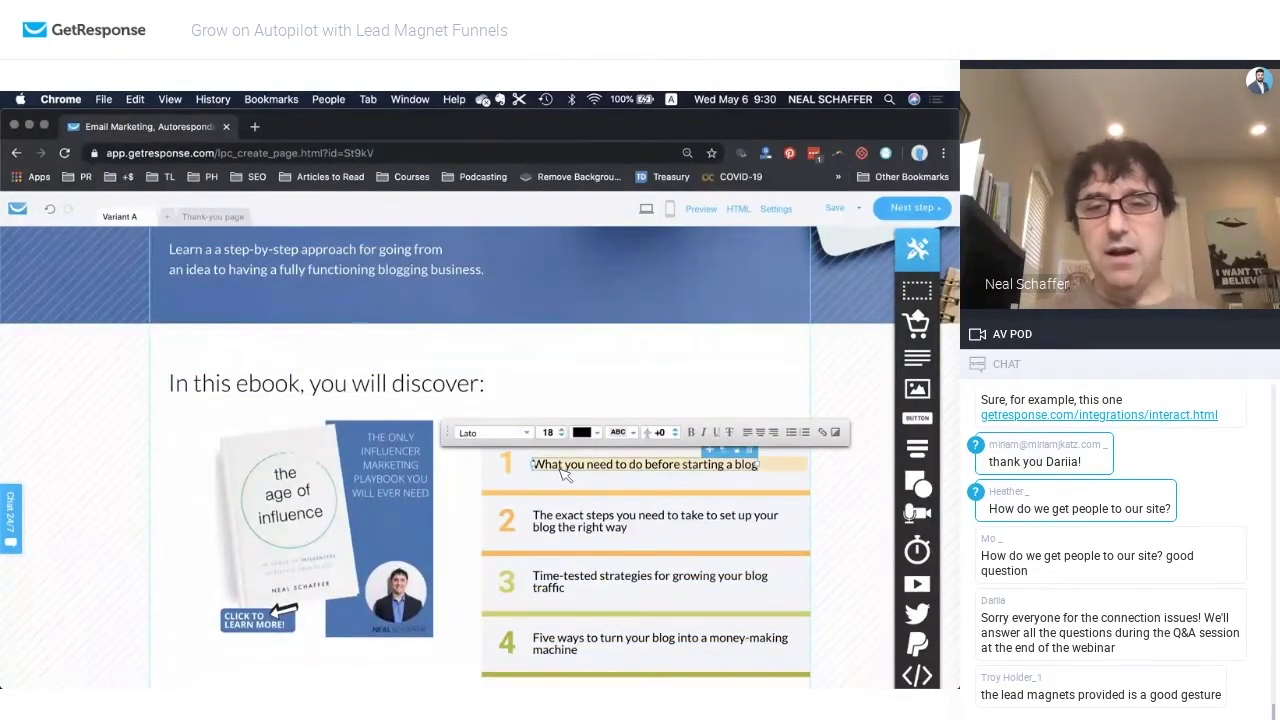
pyautogui.write('All about infl')
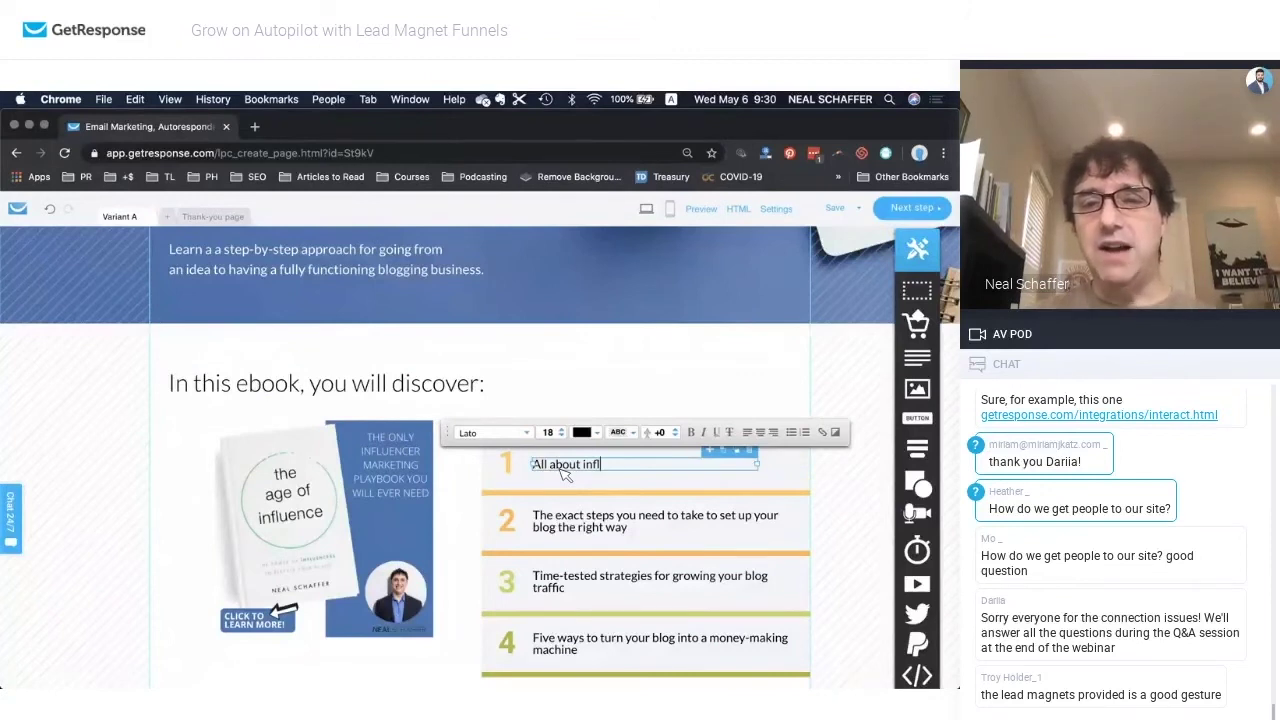
pyautogui.write('uencer marketing')
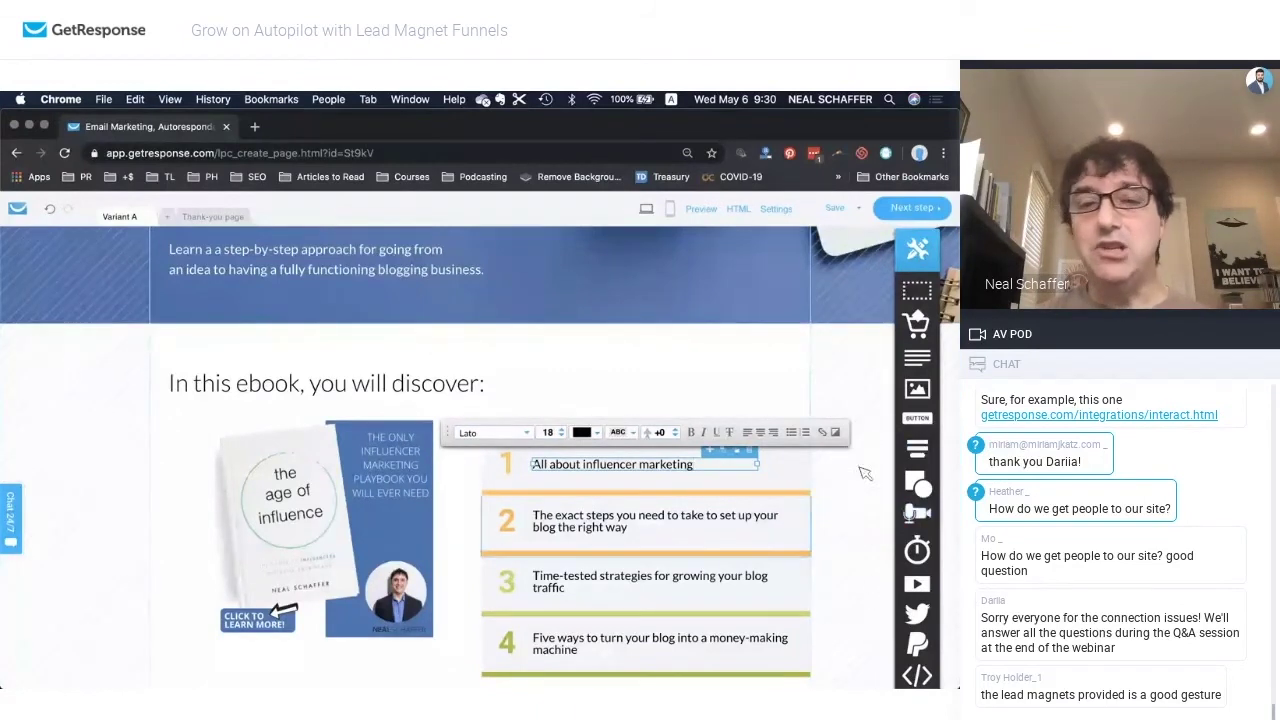
pyautogui.scroll(-3, 623, 600)
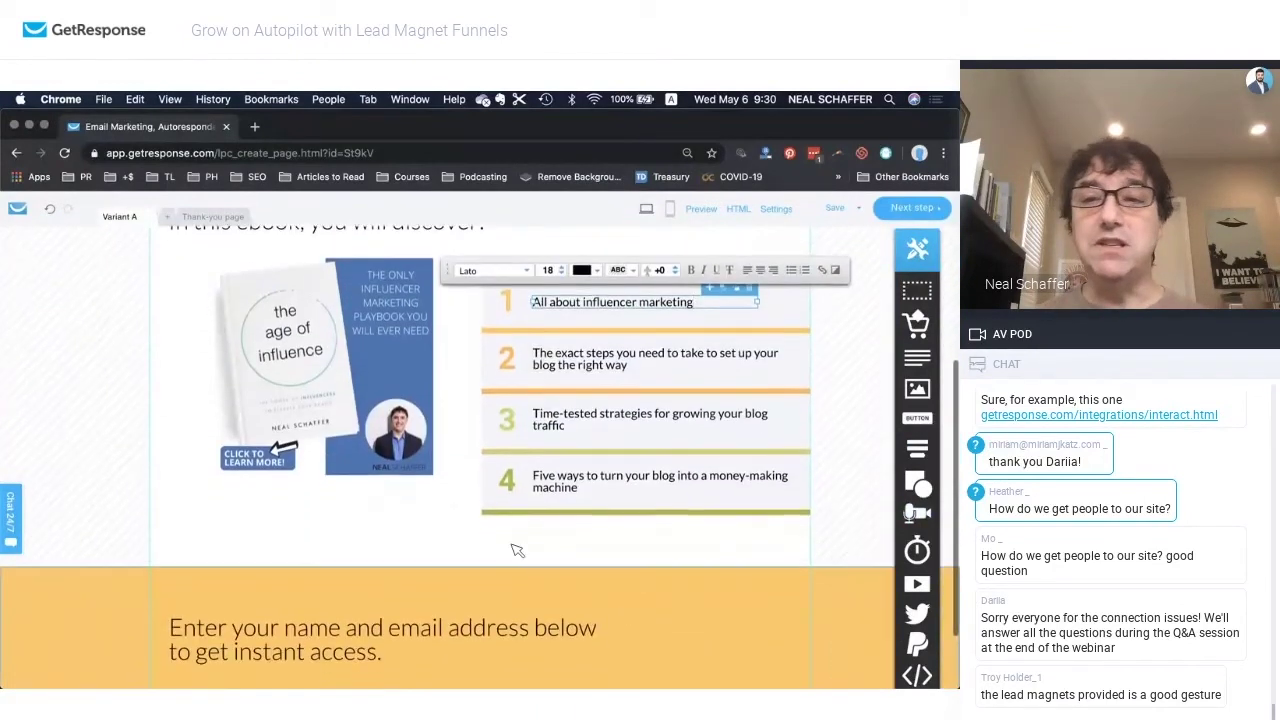
pyautogui.click(517, 550)
# Save the signup page and exit its editor to the Webinar funnel overview.
pyautogui.scroll(-2, 517, 550)
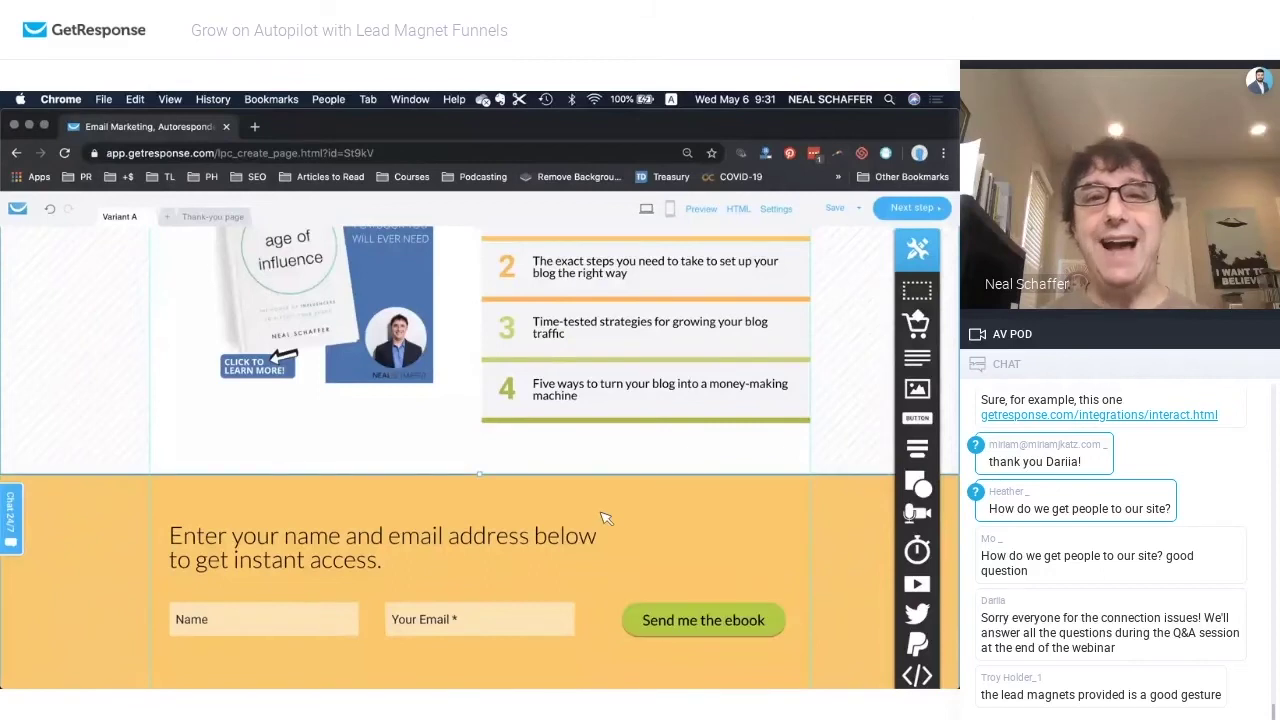
pyautogui.scroll(5, 604, 517)
pyautogui.click(840, 208)
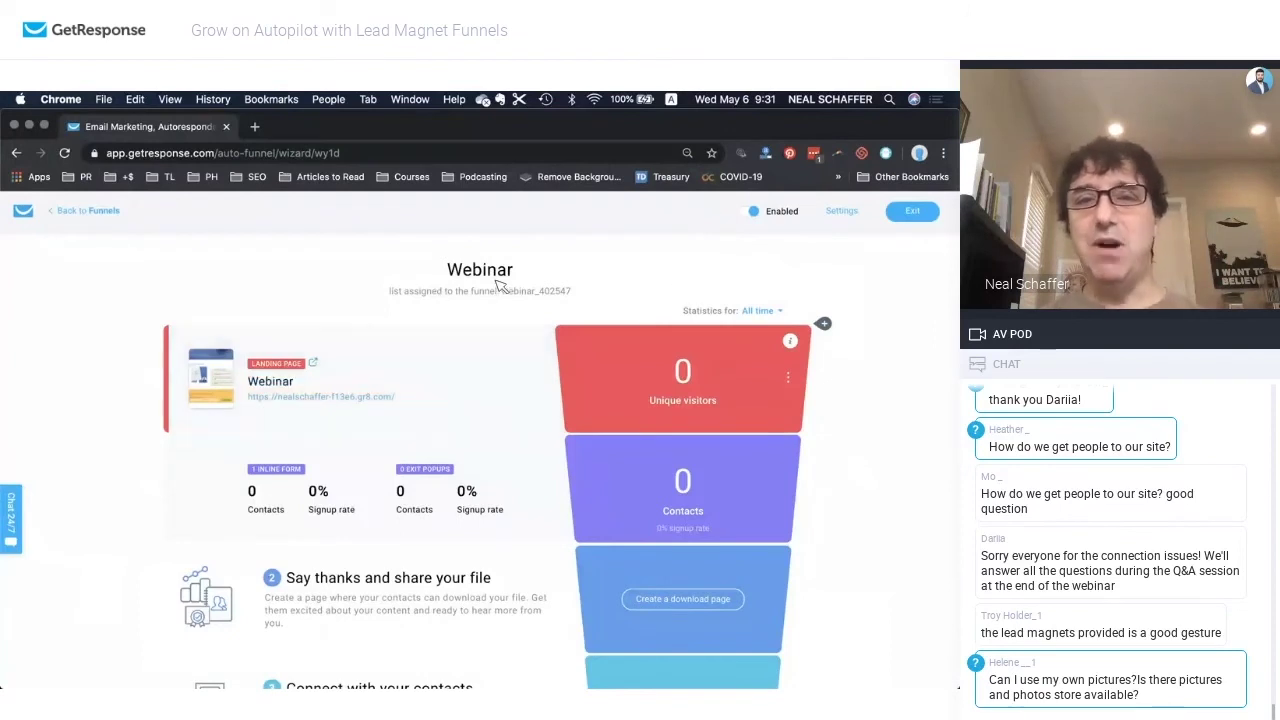
# Open the Age of Influence Preview funnel from the funnel list and look through its published landing page.
pyautogui.click(93, 212)
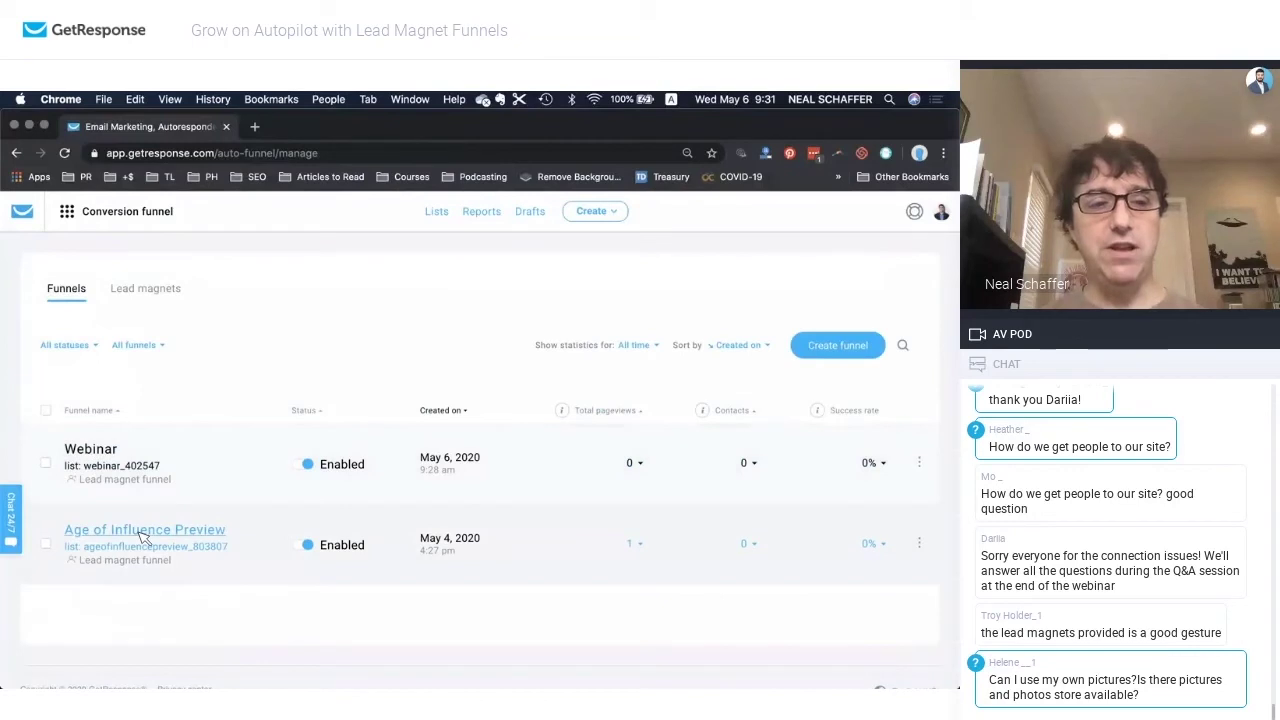
pyautogui.click(143, 537)
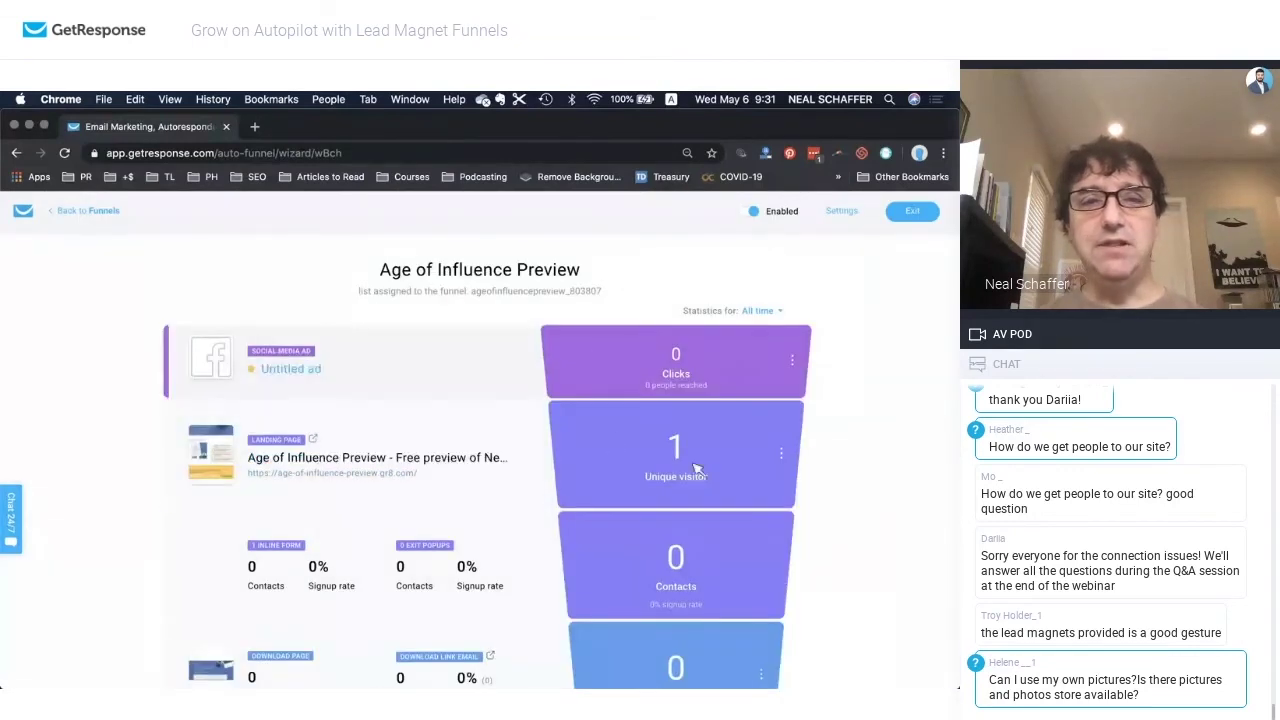
pyautogui.click(333, 474)
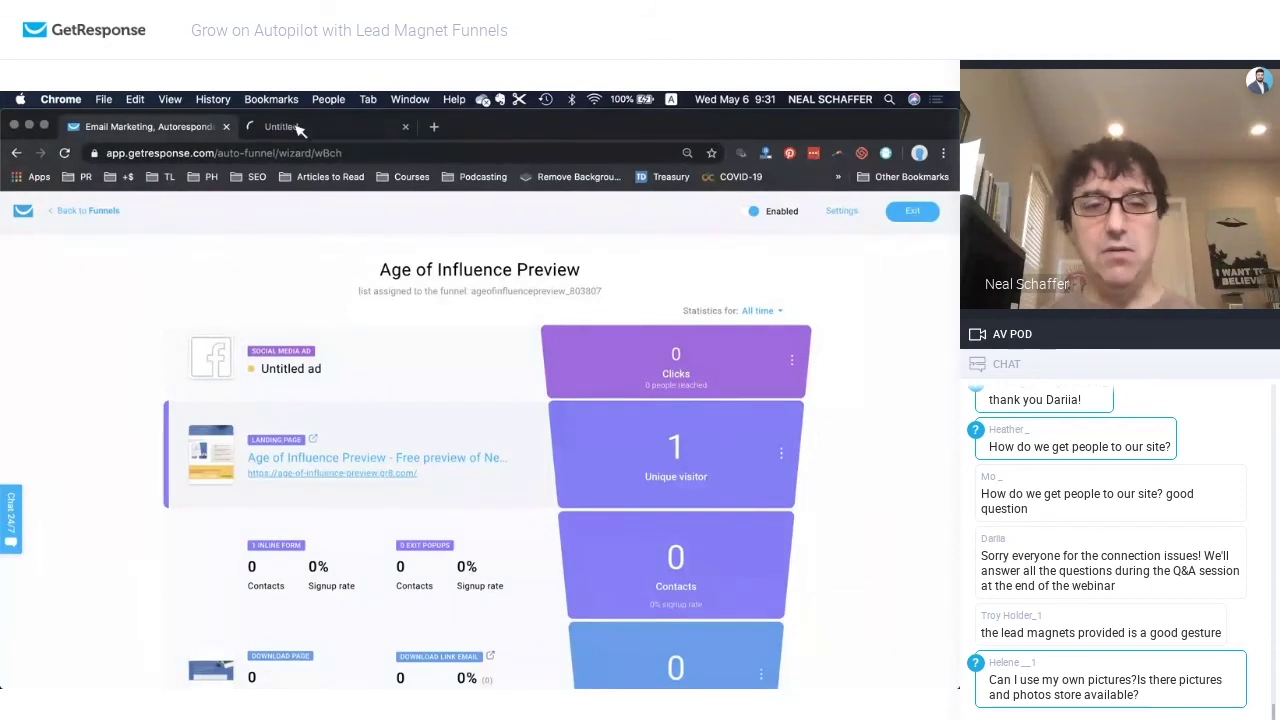
pyautogui.click(292, 127)
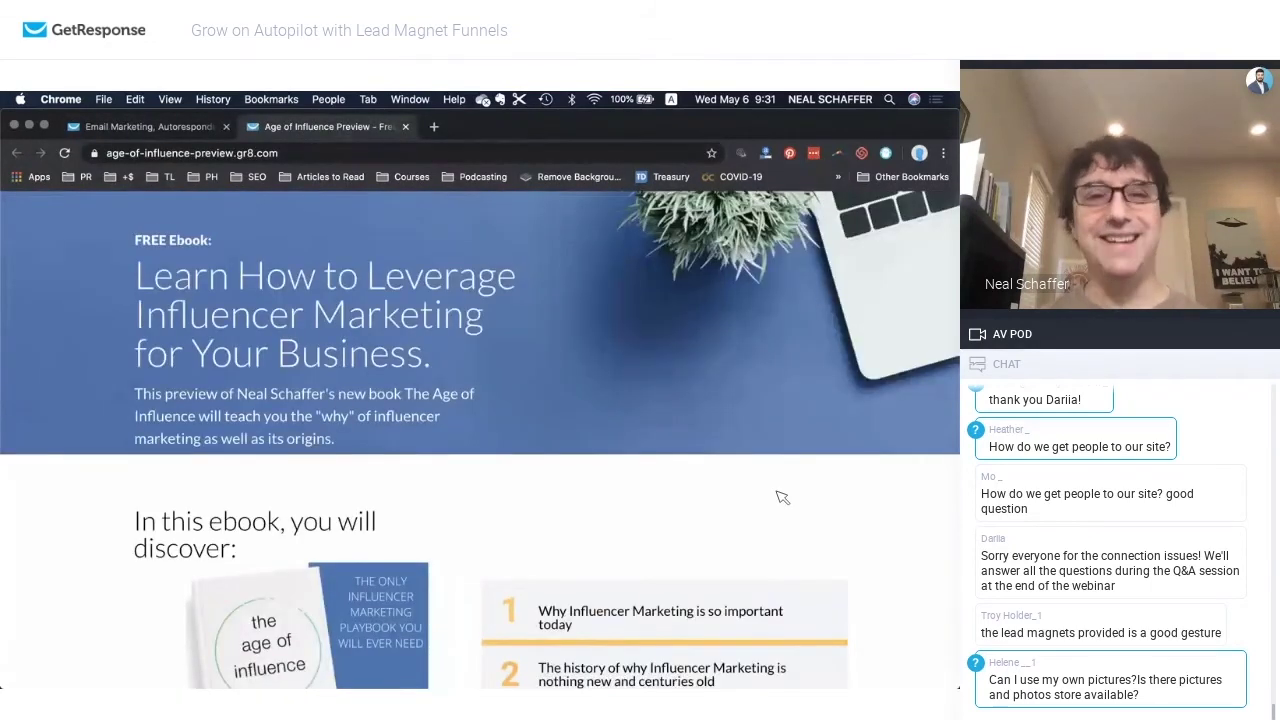
pyautogui.scroll(-3, 782, 497)
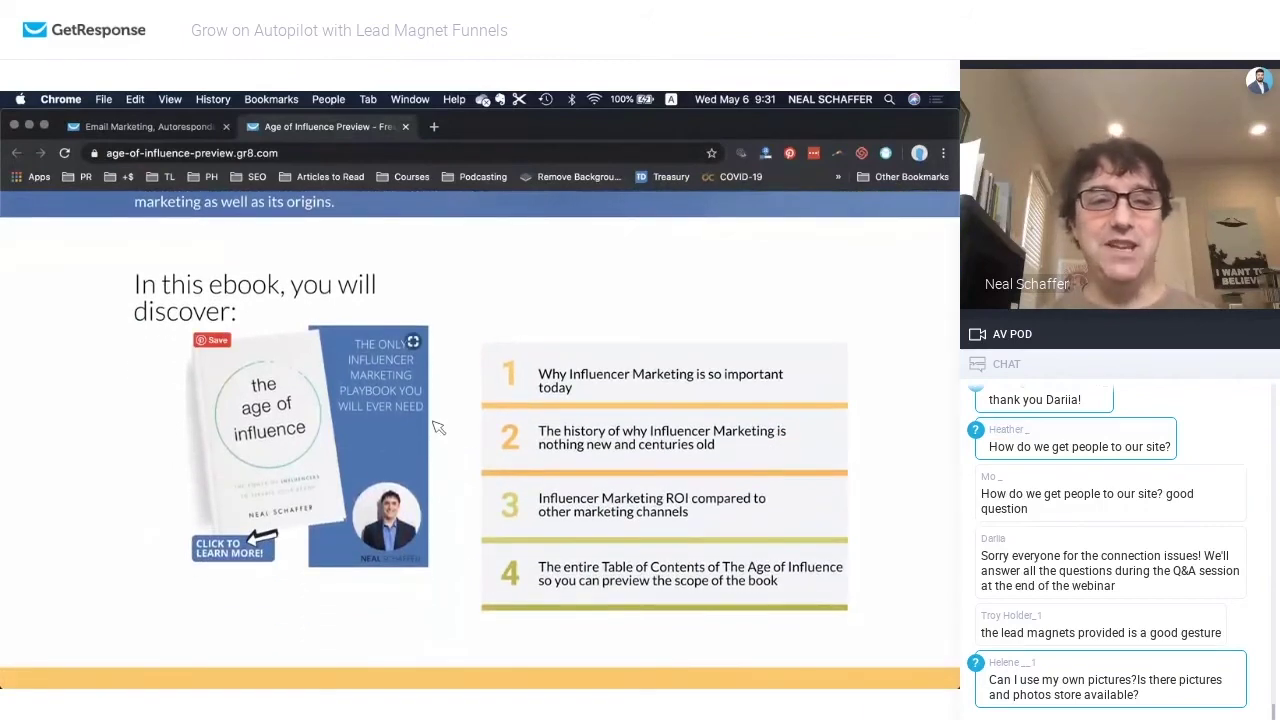
pyautogui.scroll(-3, 338, 505)
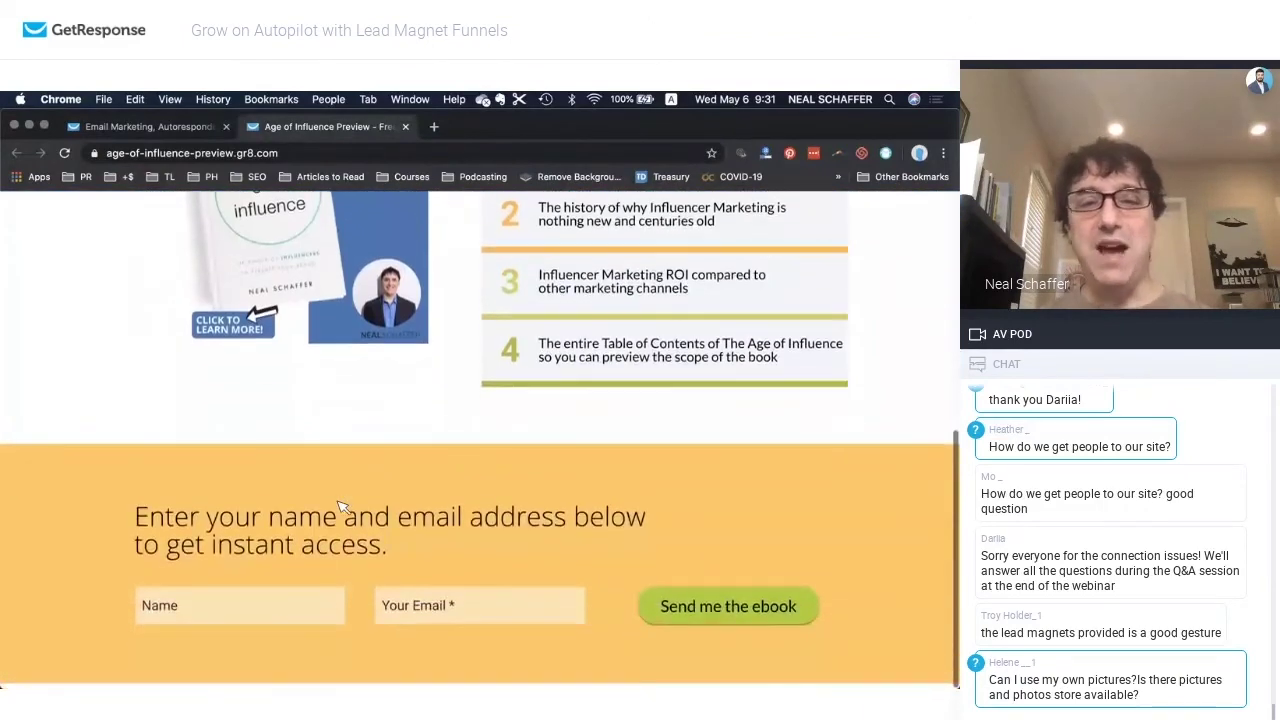
pyautogui.scroll(6, 338, 505)
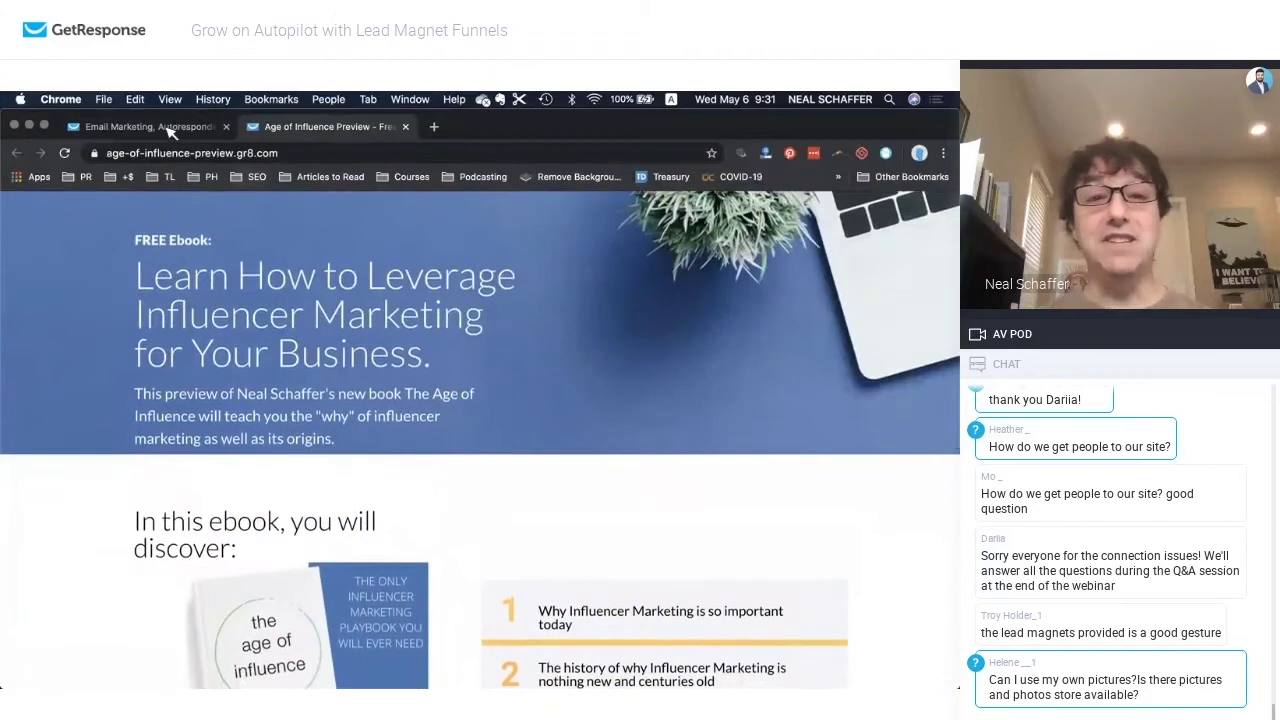
# Look over the Age of Influence Preview funnel's download page in its editor, and save and exit it.
pyautogui.click(165, 132)
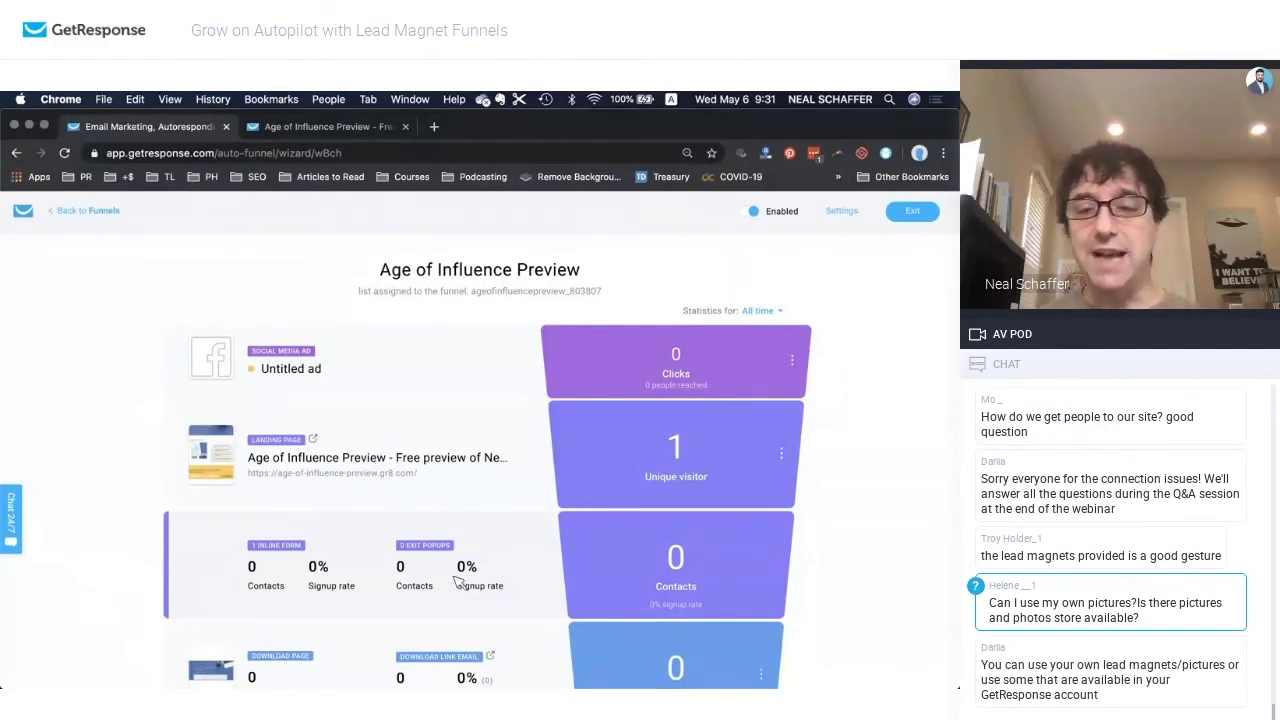
pyautogui.scroll(-1, 450, 586)
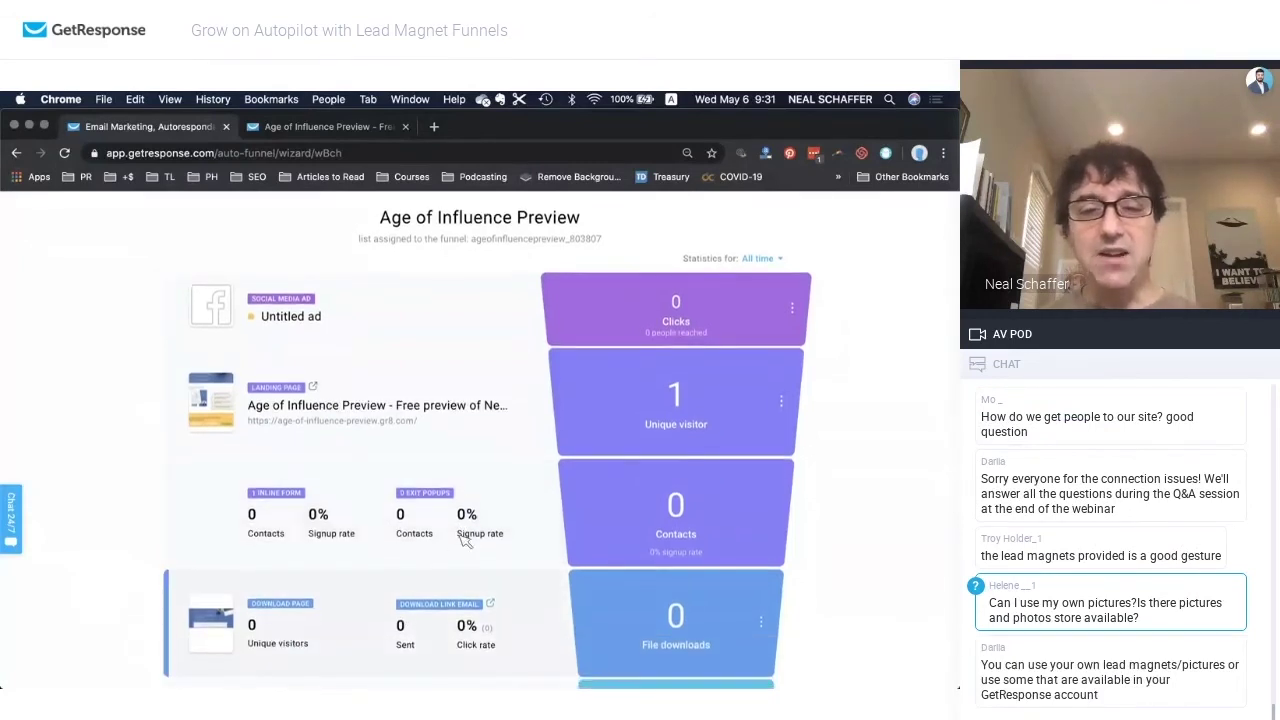
pyautogui.scroll(-1, 520, 580)
pyautogui.click(761, 557)
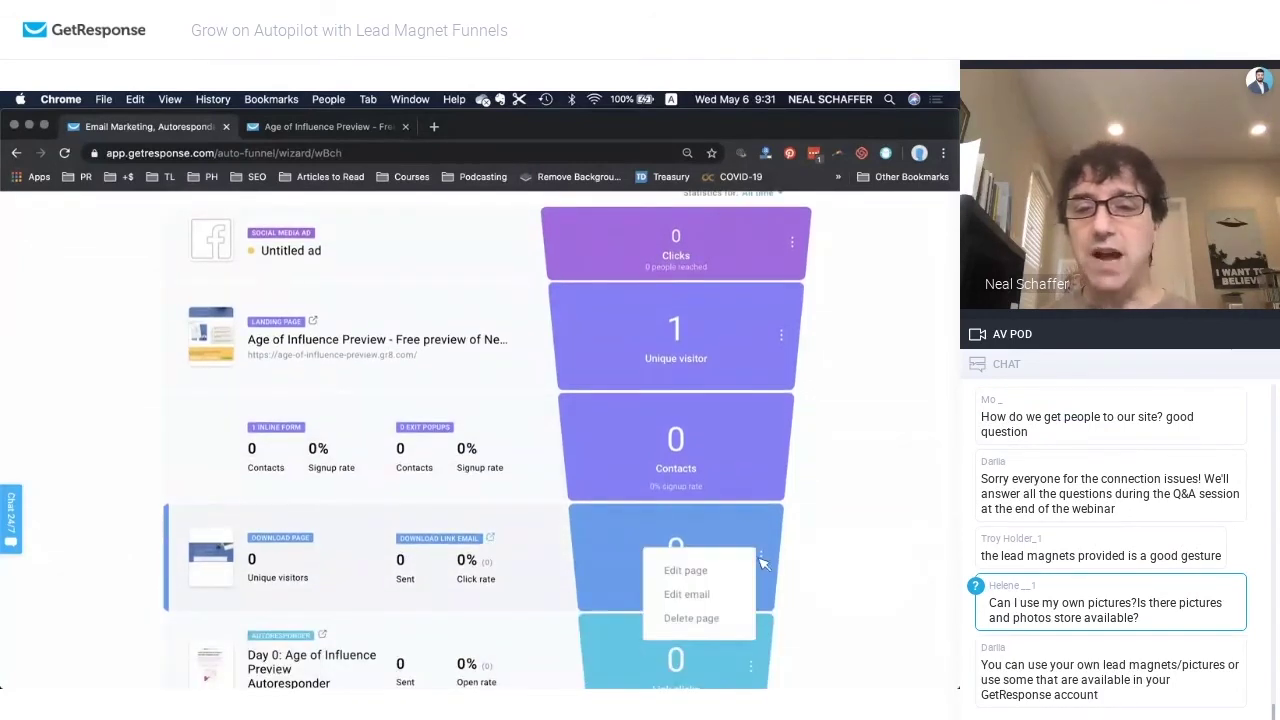
pyautogui.click(704, 573)
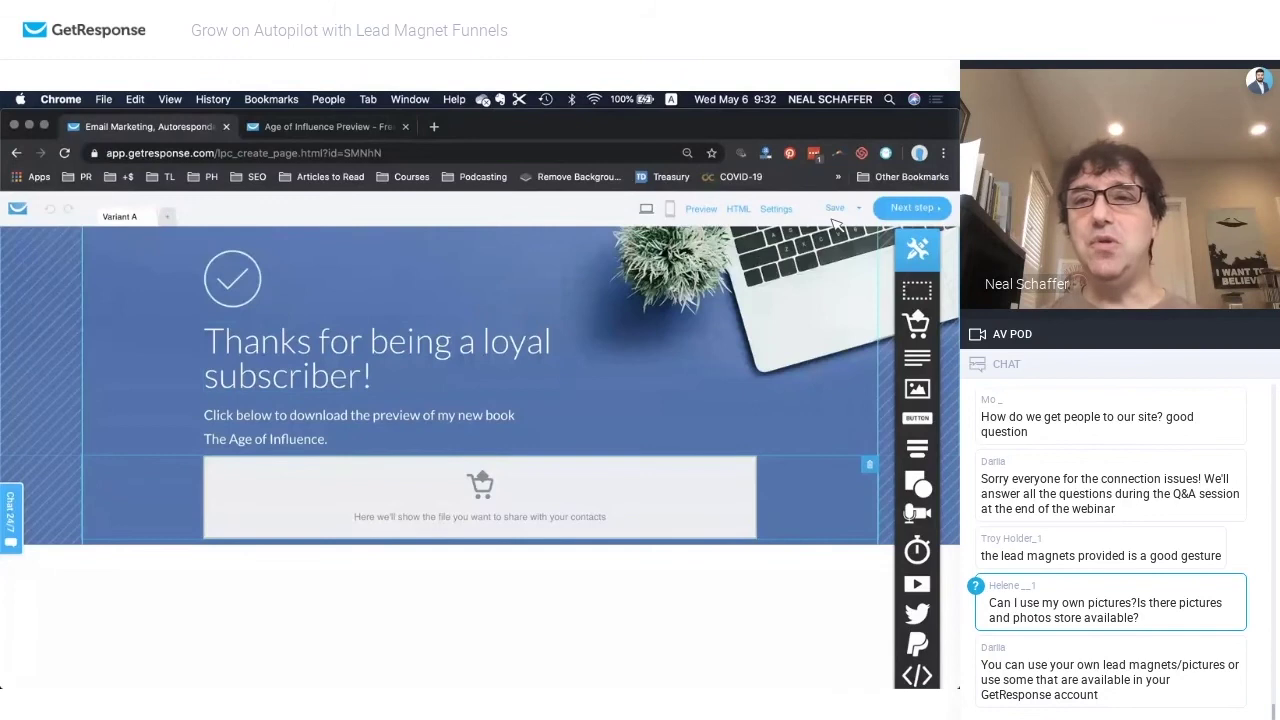
pyautogui.moveTo(836, 220)
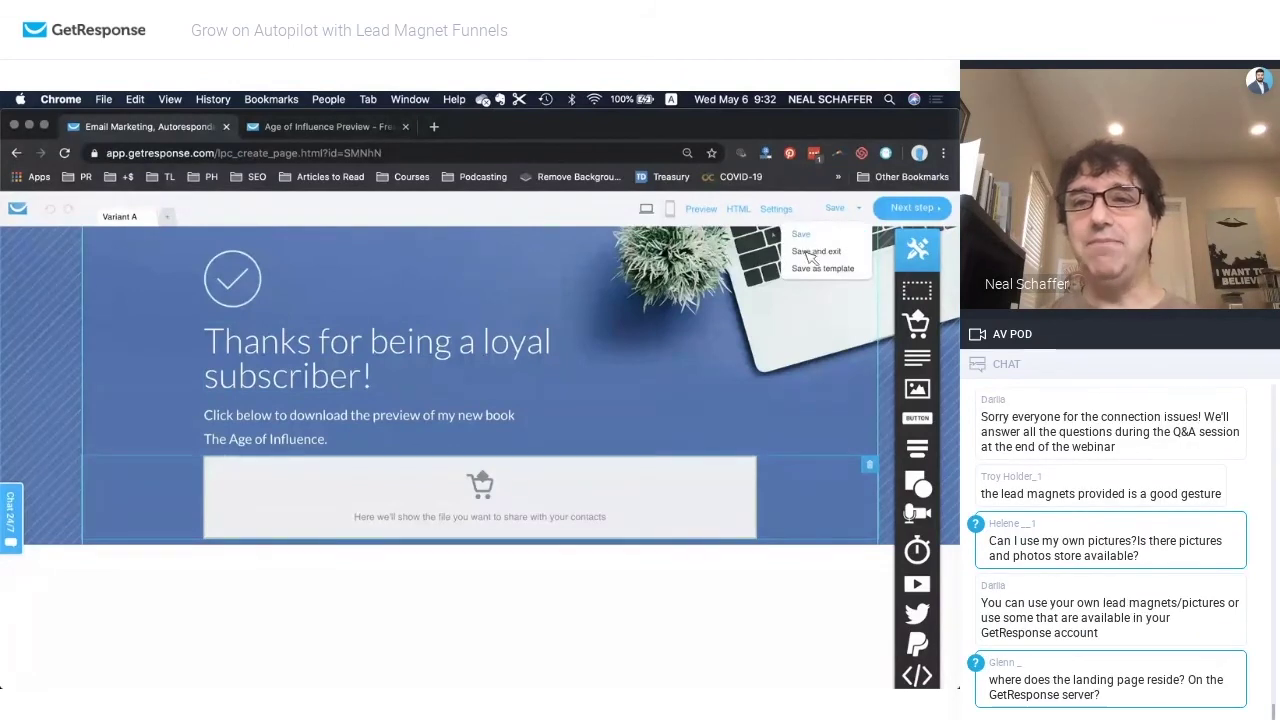
pyautogui.click(812, 252)
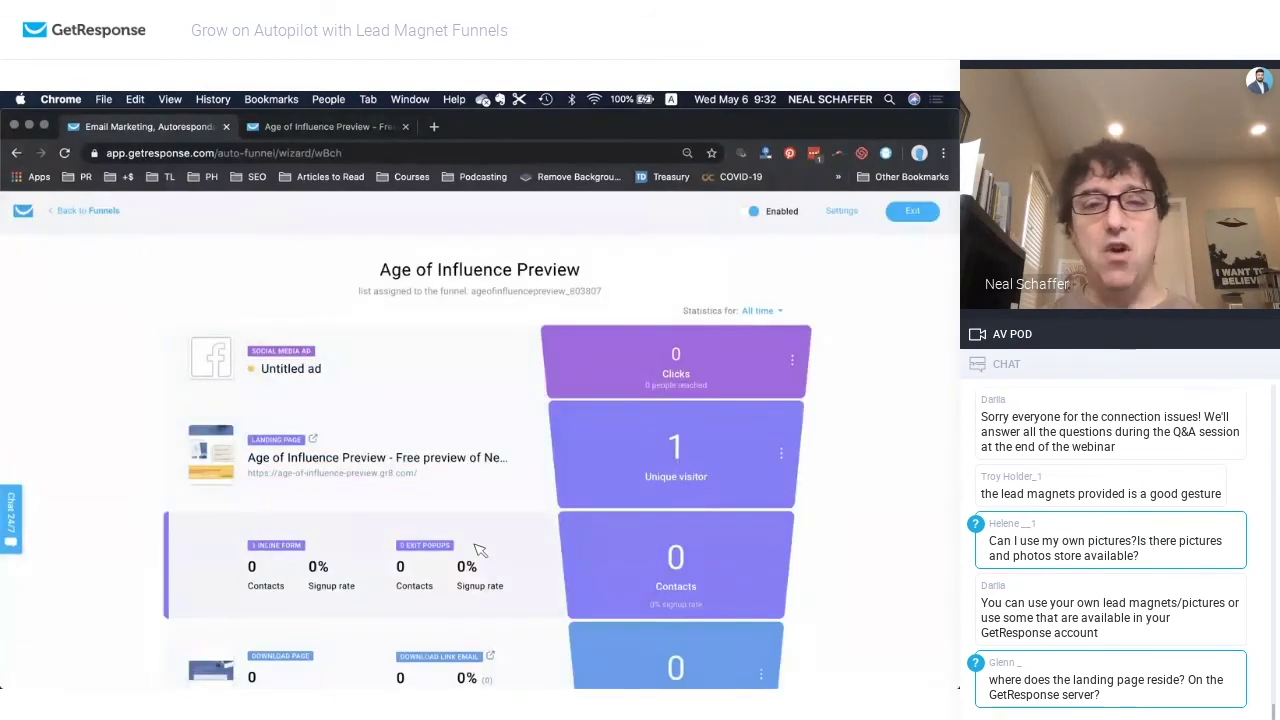
# Examine the Age of Influence Preview funnel's stages, from the social media ad through the download page and autoresponder to the overall results.
pyautogui.scroll(-1, 478, 550)
pyautogui.scroll(-1, 478, 550)
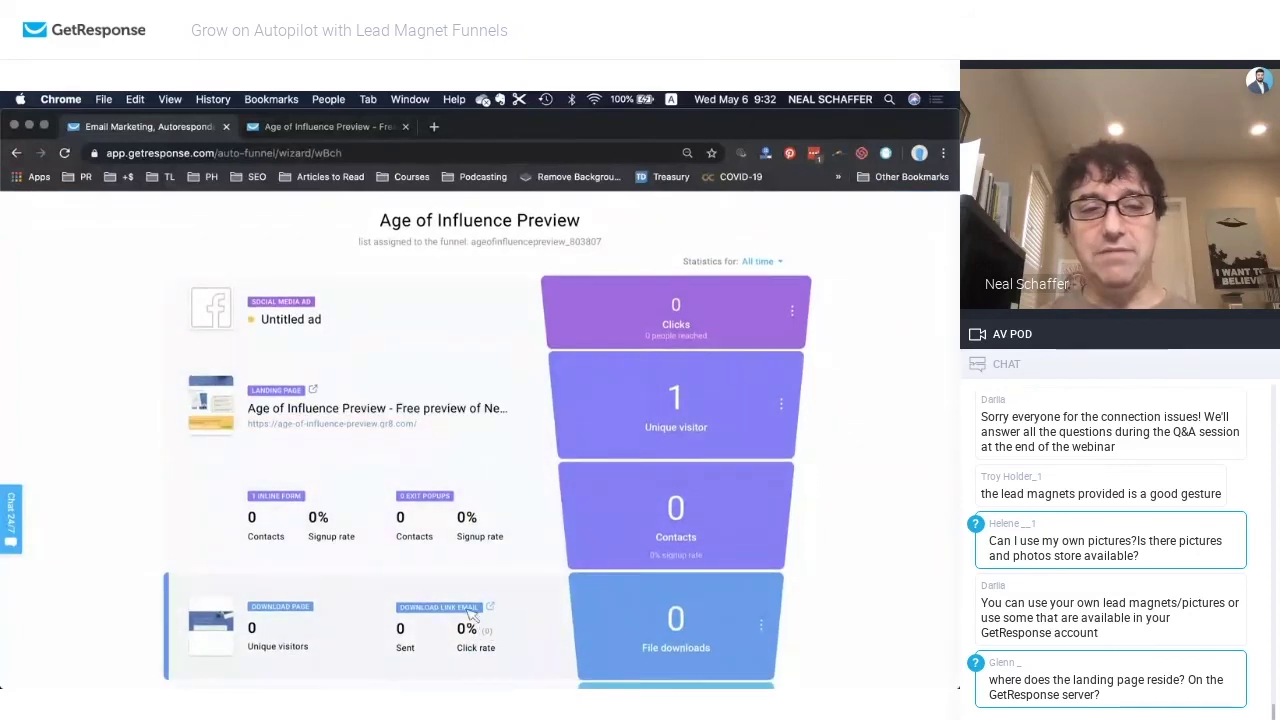
pyautogui.scroll(-3, 470, 615)
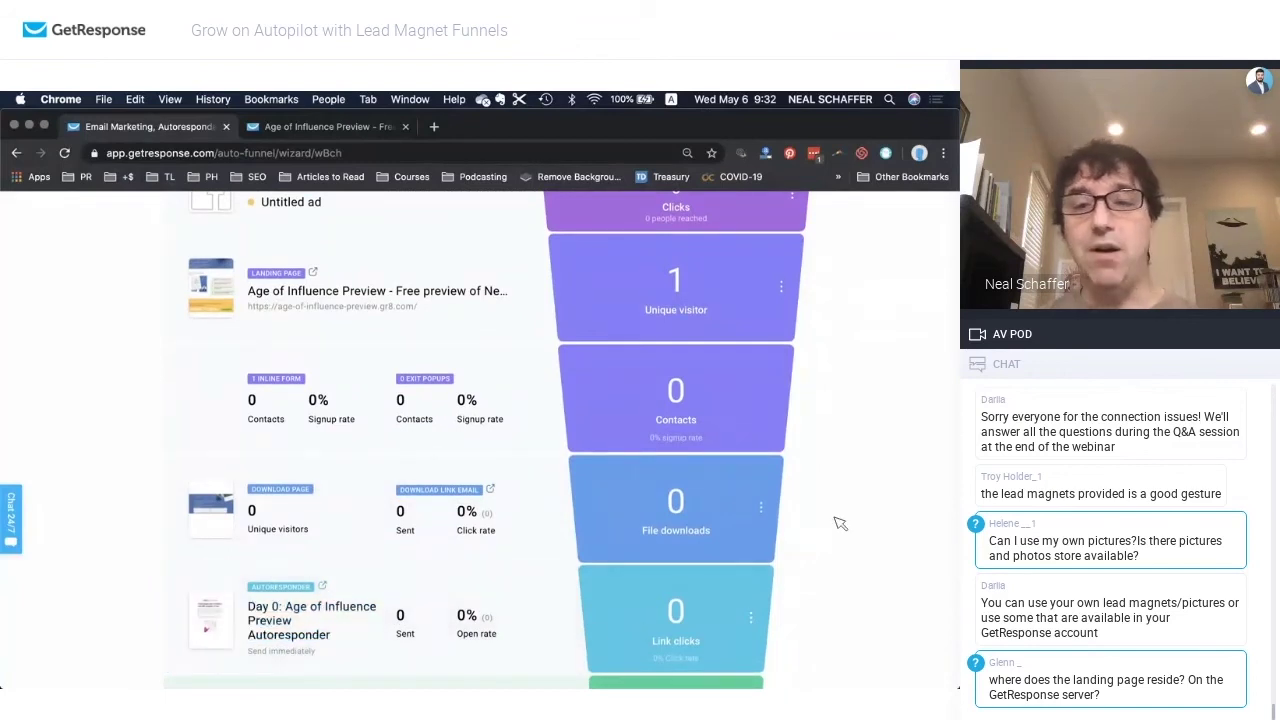
pyautogui.scroll(-1, 686, 271)
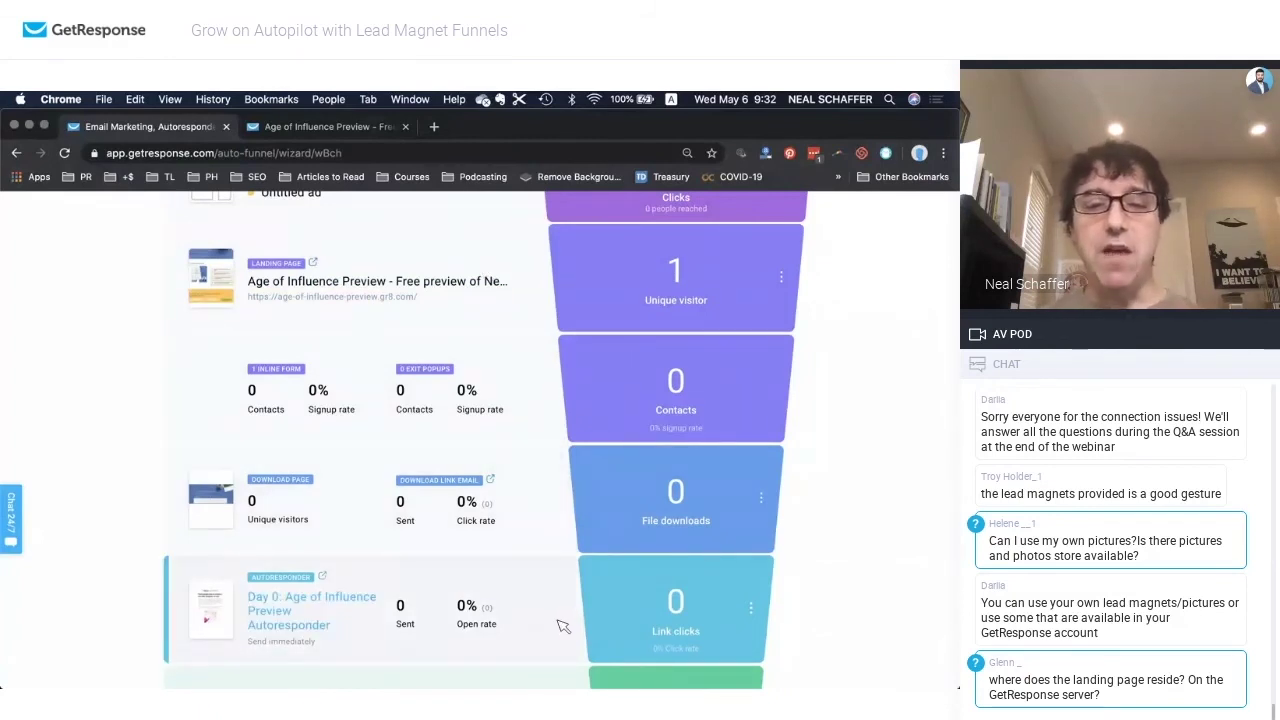
pyautogui.scroll(-3, 563, 619)
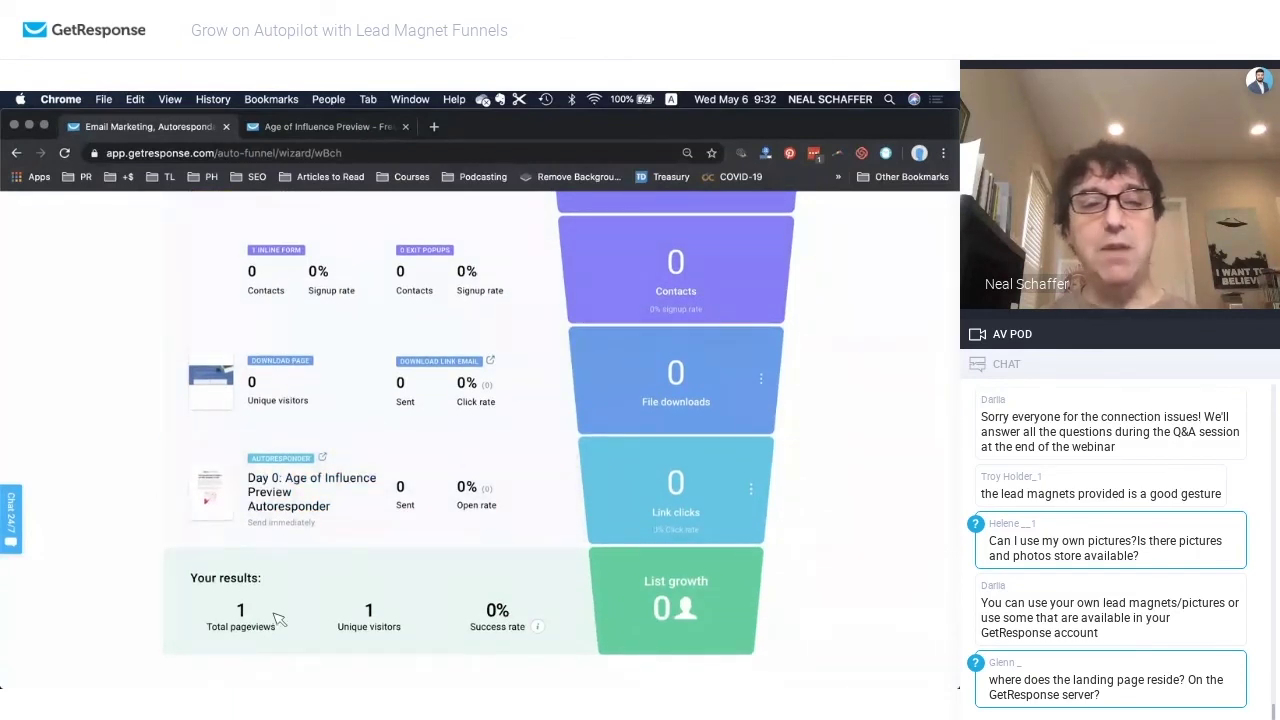
pyautogui.scroll(5, 278, 618)
pyautogui.scroll(-5, 290, 482)
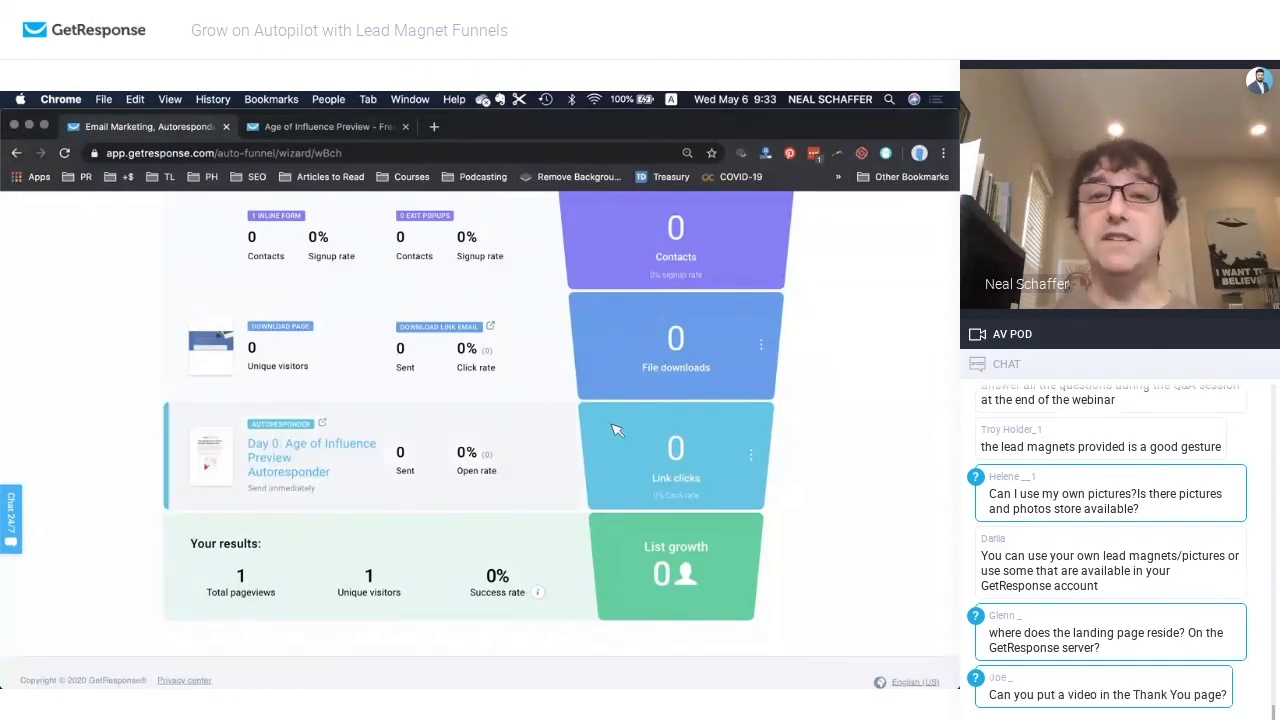
pyautogui.scroll(3, 615, 430)
pyautogui.scroll(3, 615, 430)
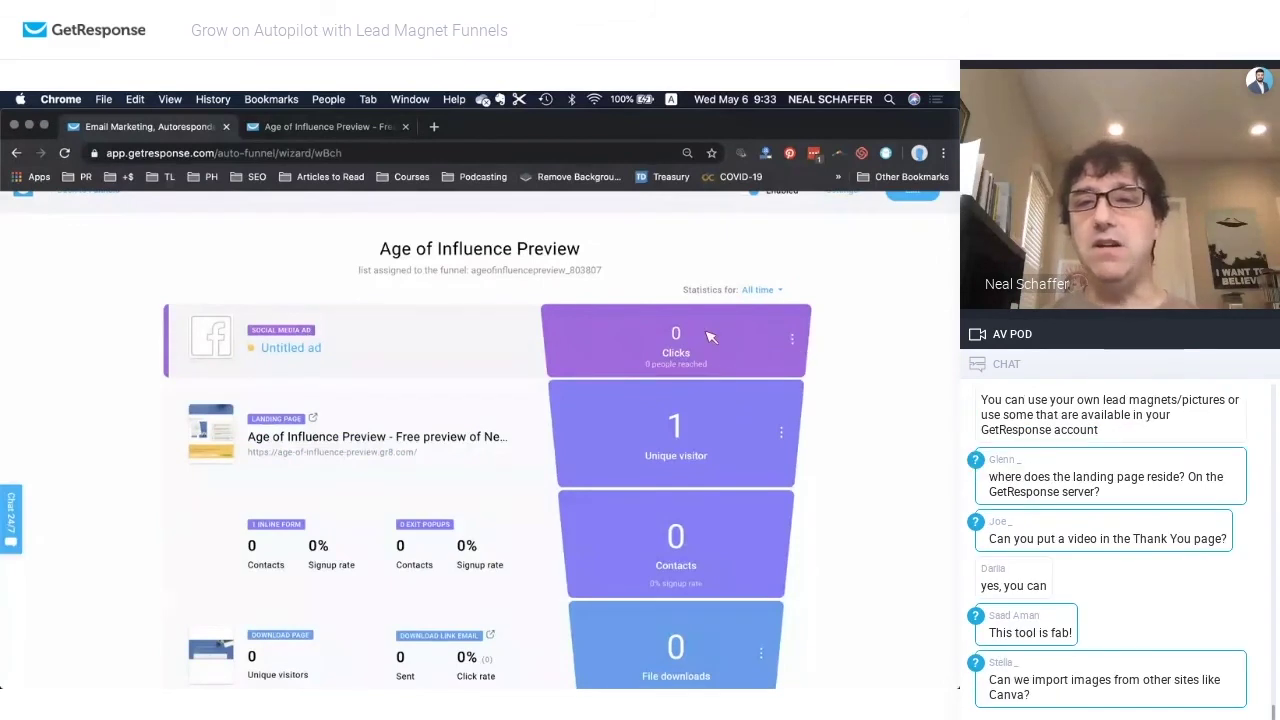
# Add another social media ad to the Age of Influence Preview funnel, leaving its name, placement, audience, budget and content unset.
pyautogui.click(792, 341)
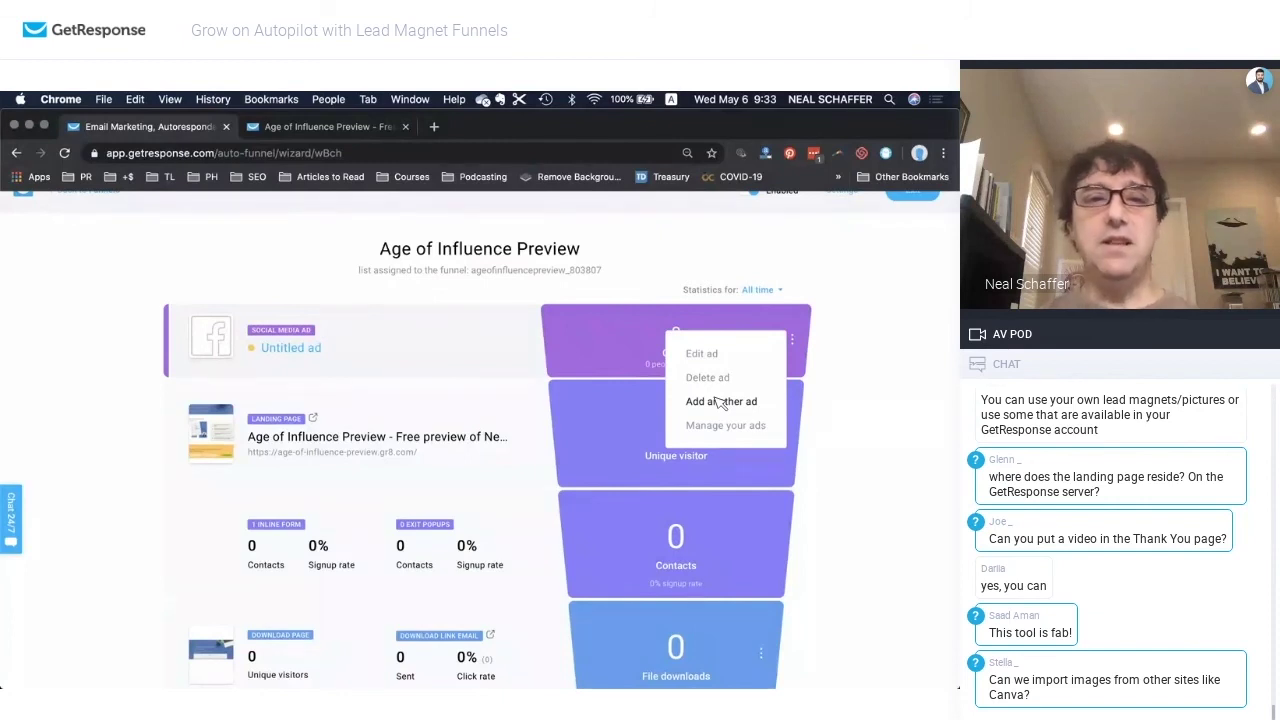
pyautogui.click(720, 402)
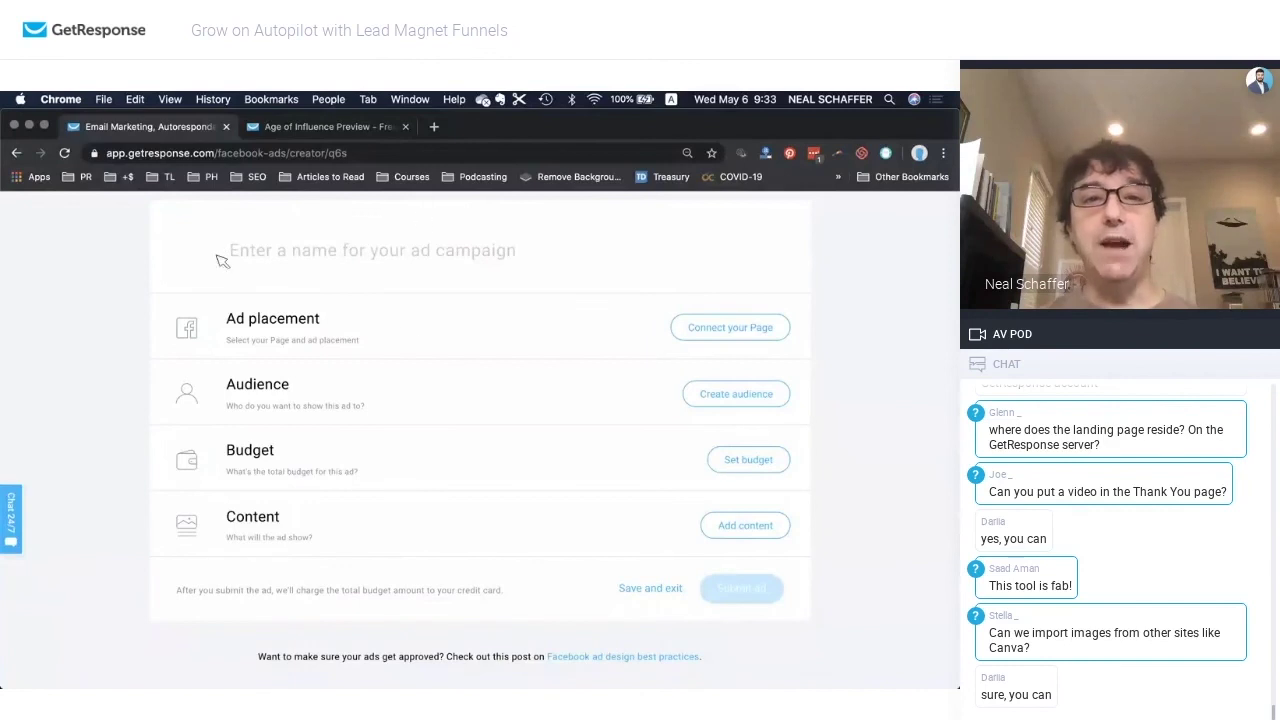
pyautogui.scroll(2, 129, 257)
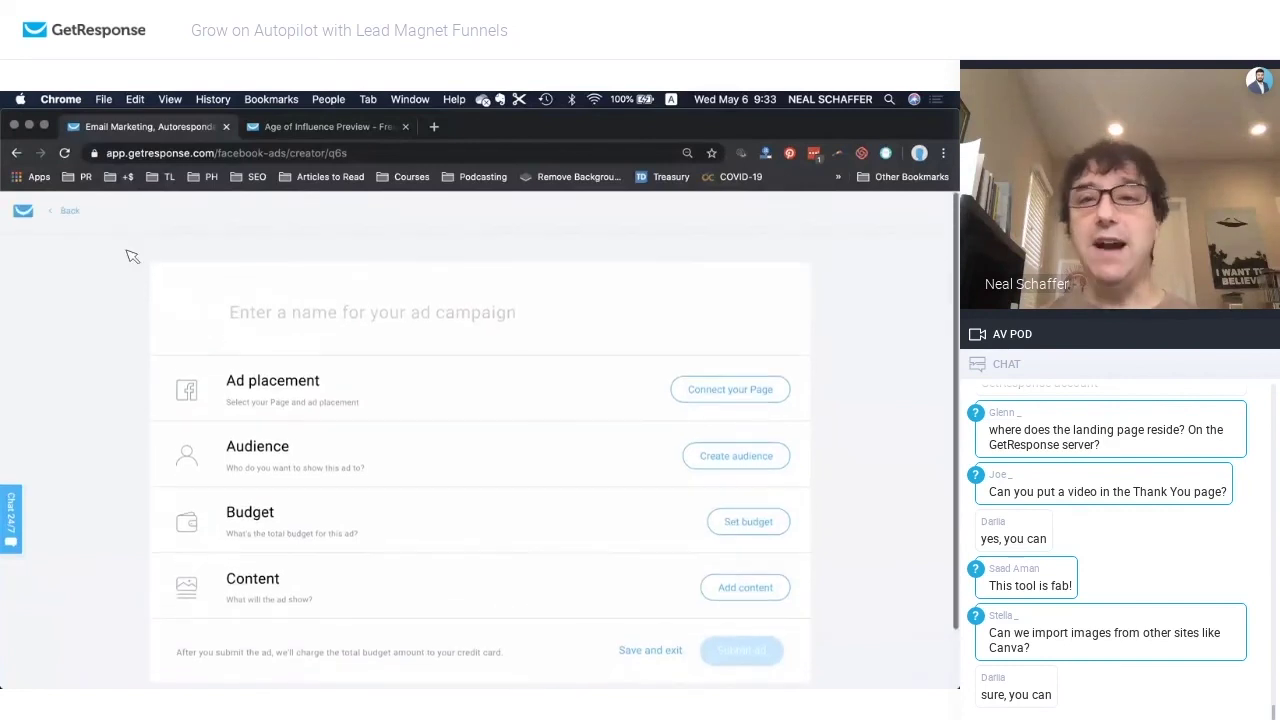
pyautogui.click(64, 214)
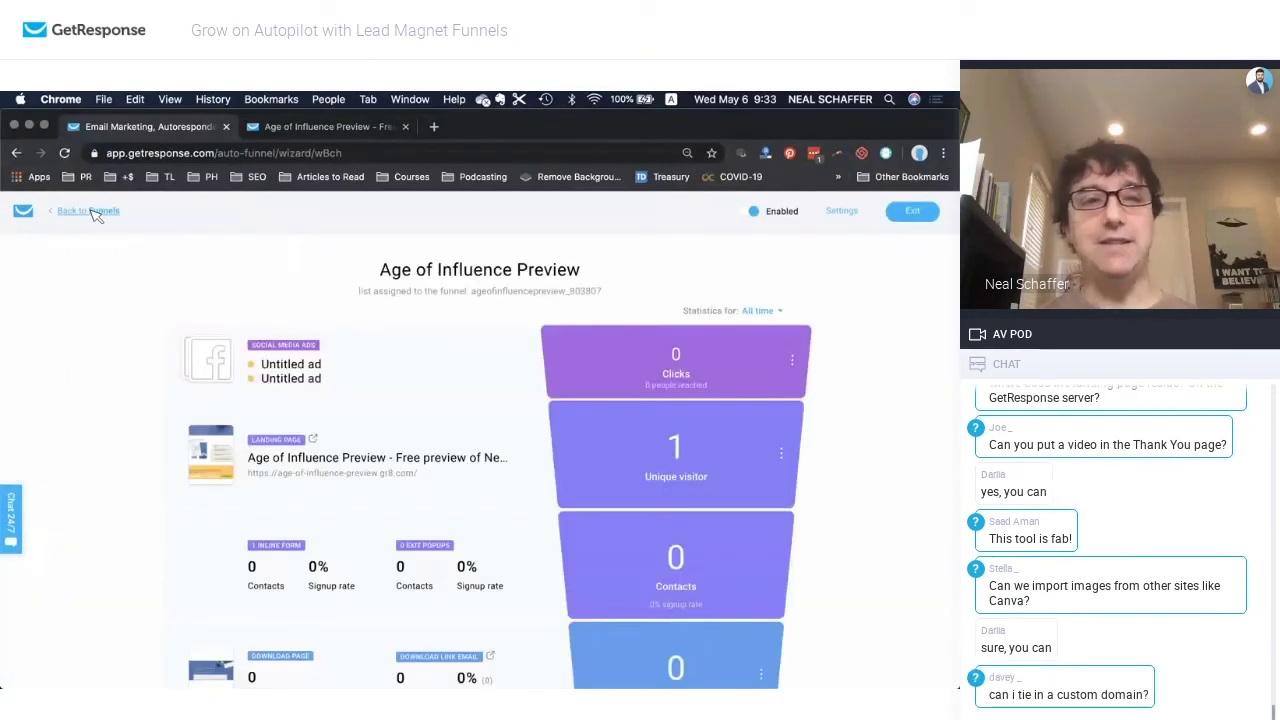
# Open the Webinar funnel and add a Facebook ad stage above its landing page.
pyautogui.click(66, 215)
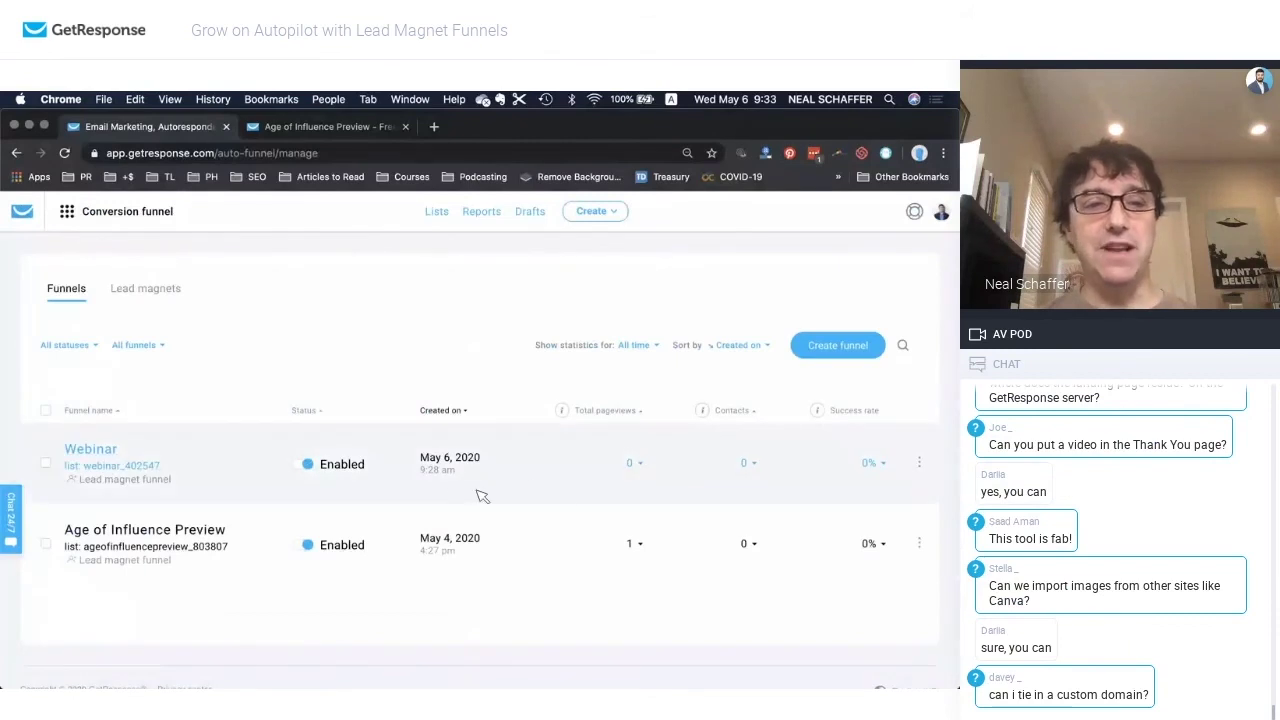
pyautogui.click(96, 451)
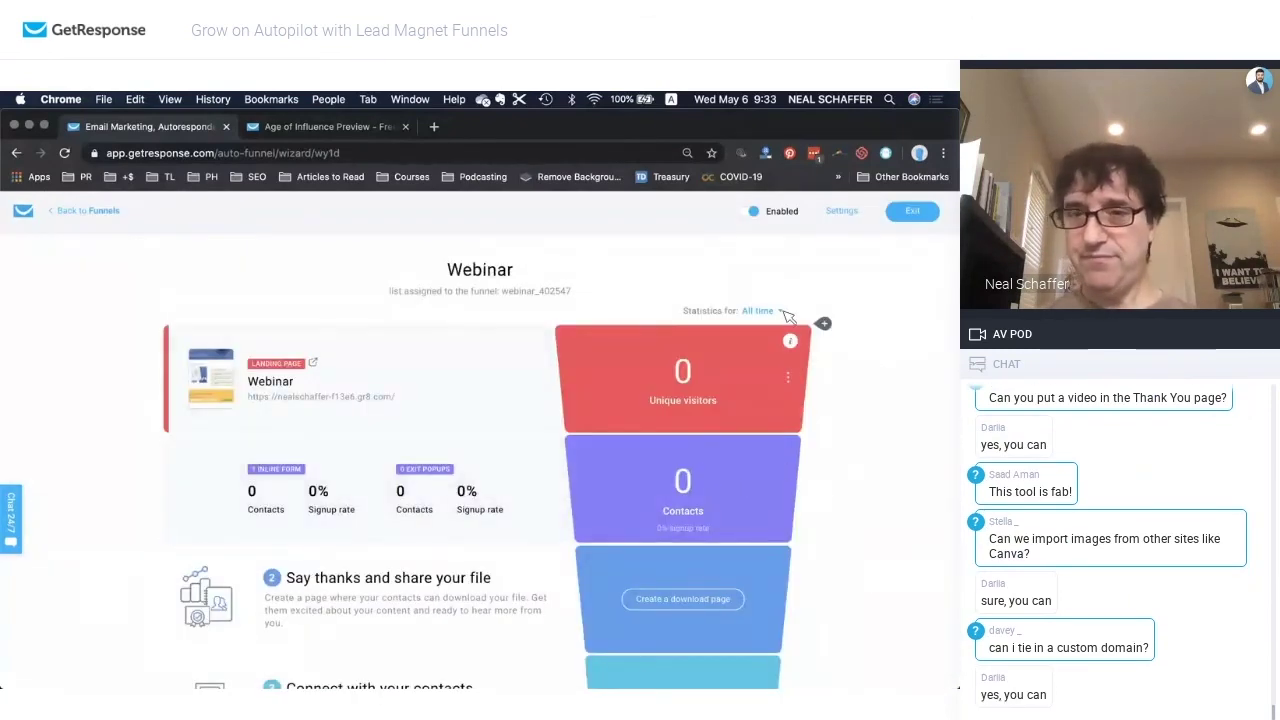
pyautogui.click(824, 325)
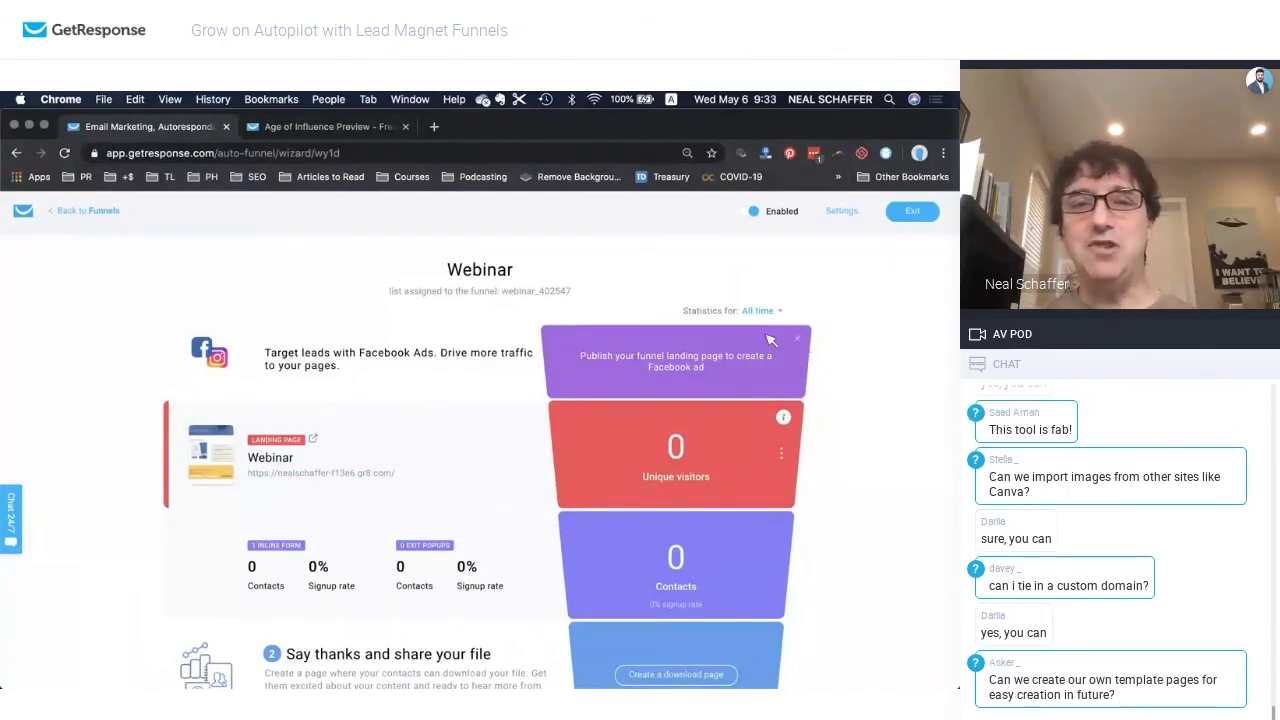
pyautogui.click(798, 340)
pyautogui.click(824, 325)
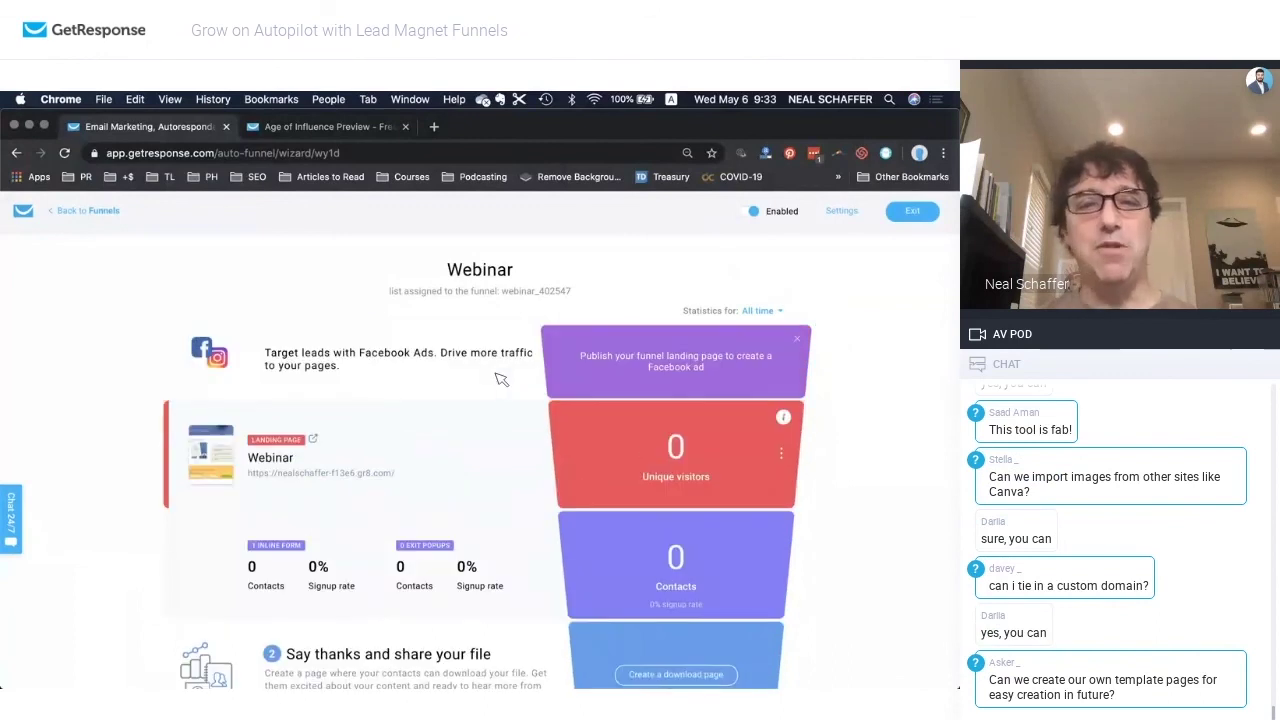
# Reopen the Age of Influence Preview funnel and review its stages from the ads down to the autoresponder.
pyautogui.click(64, 214)
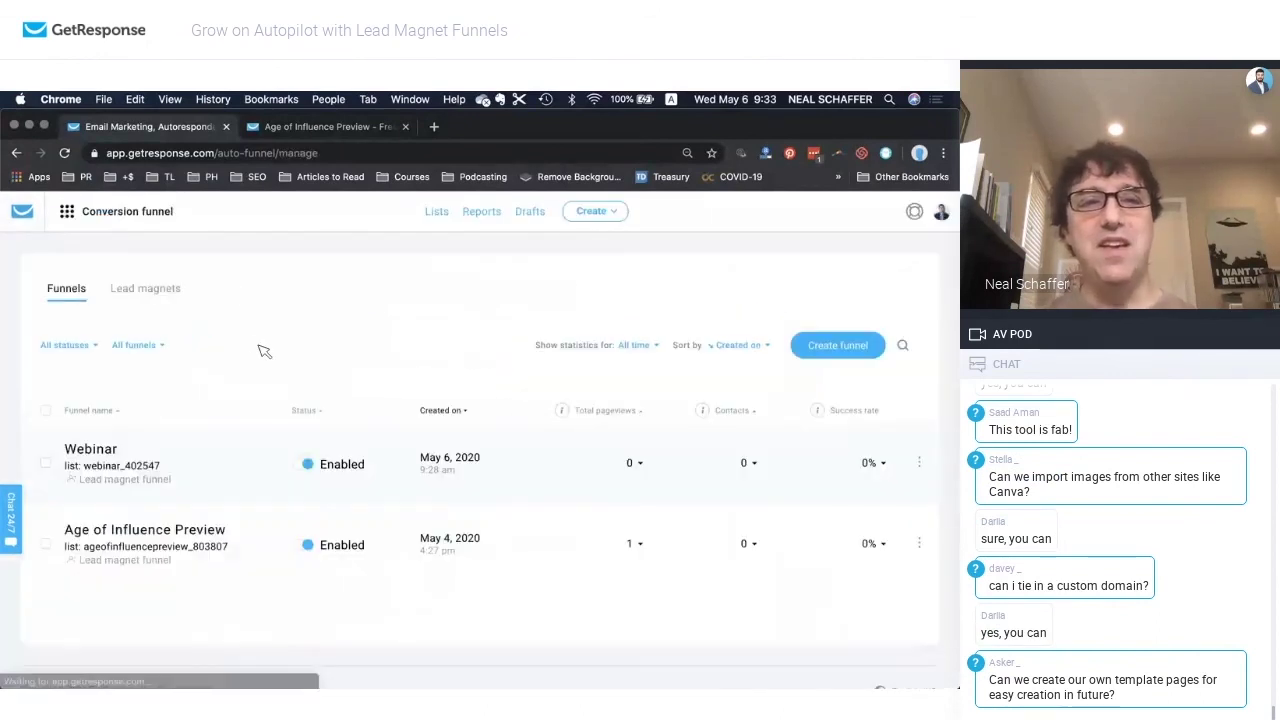
pyautogui.click(125, 538)
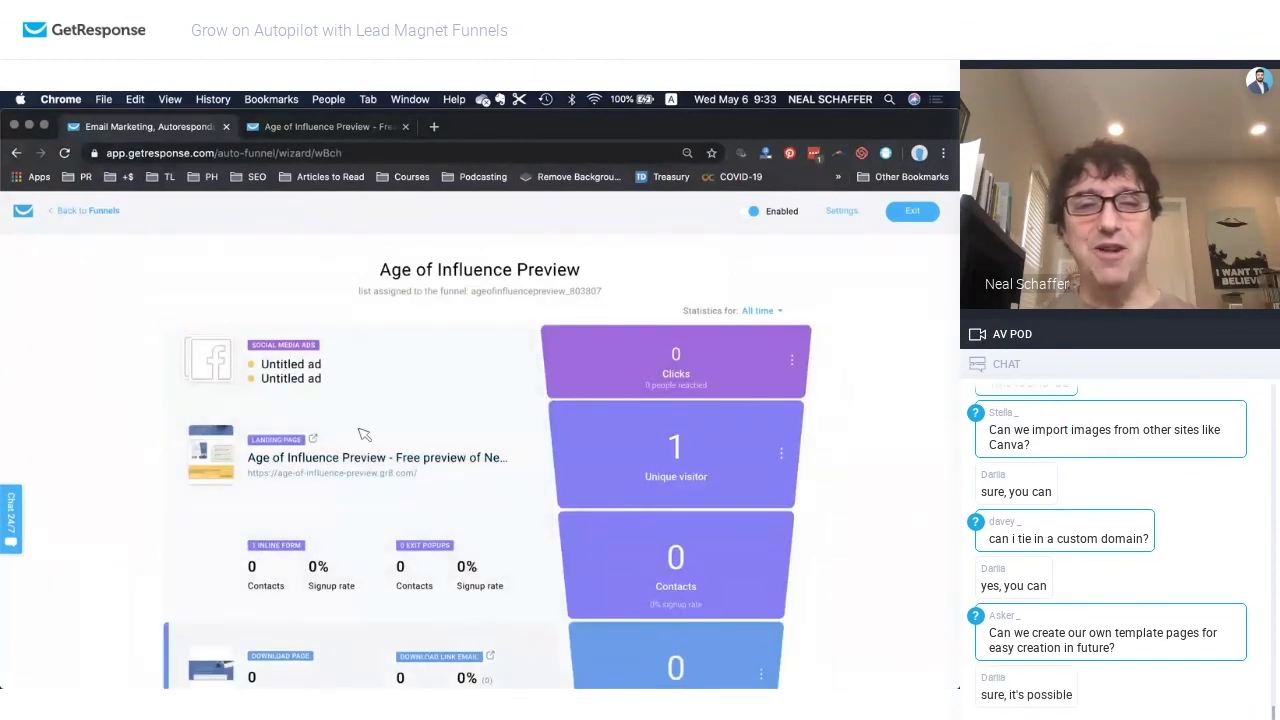
pyautogui.scroll(-3, 744, 586)
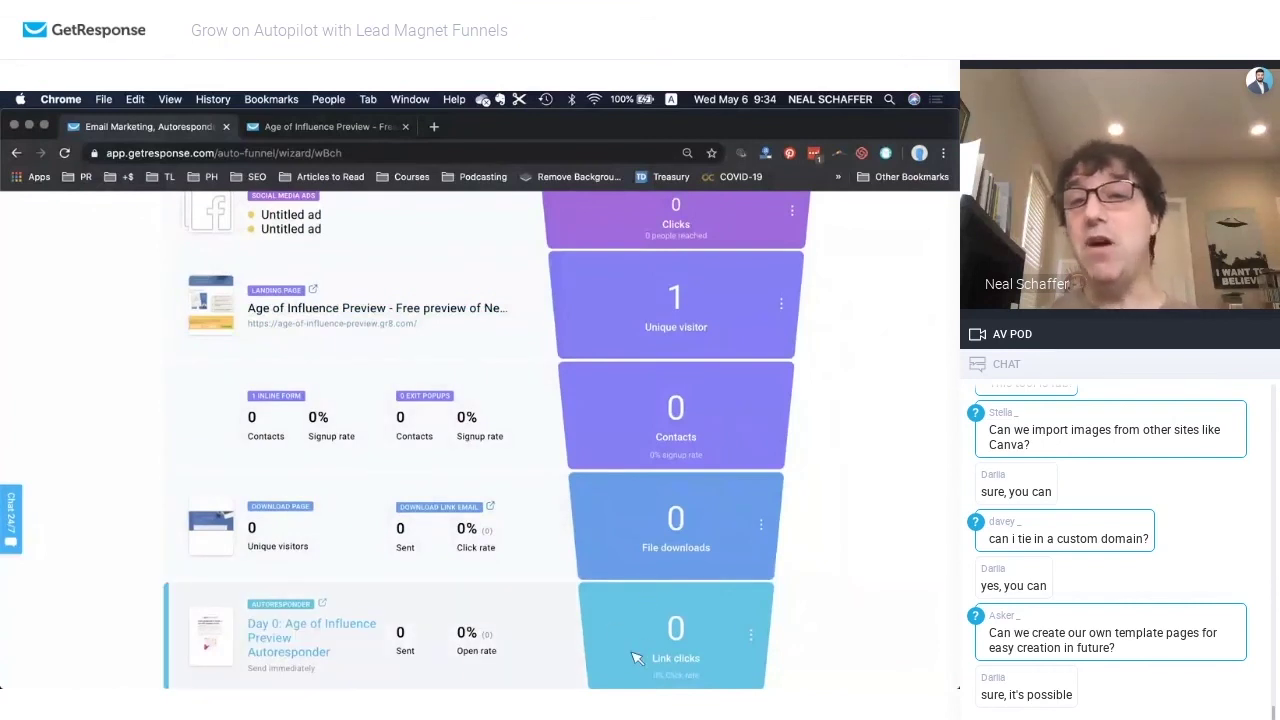
pyautogui.scroll(2, 690, 400)
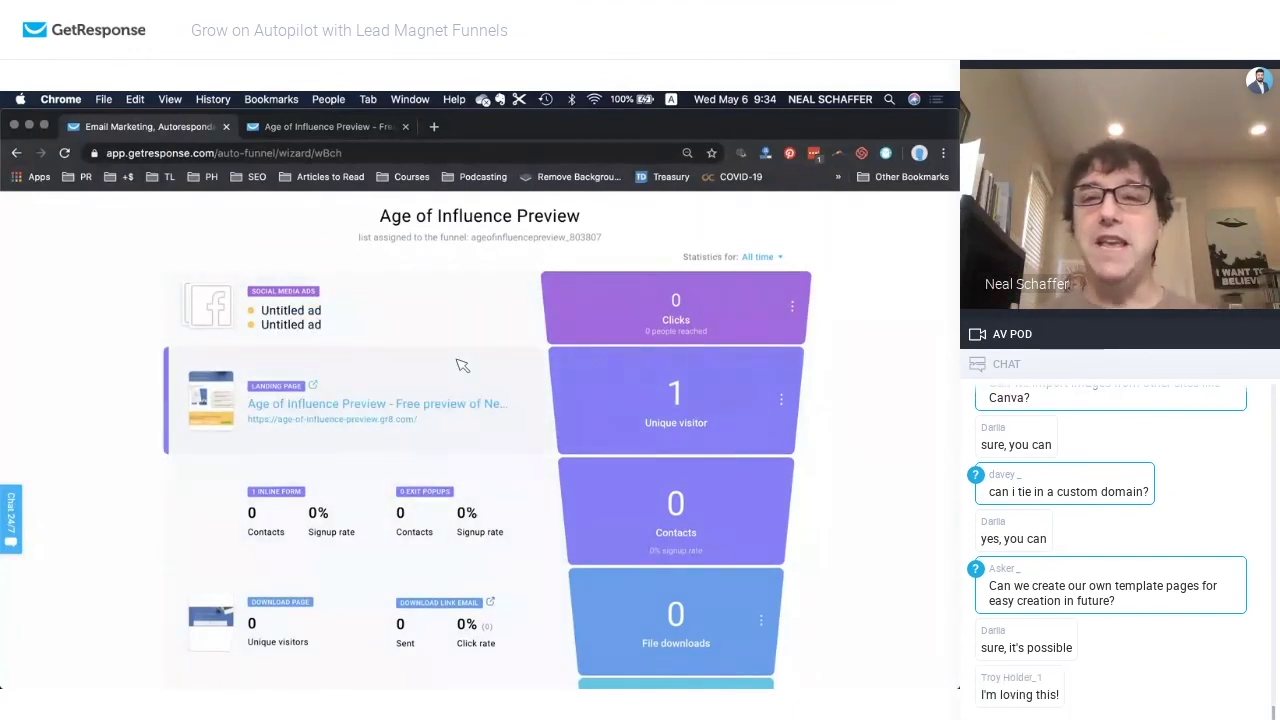
pyautogui.scroll(-2, 462, 365)
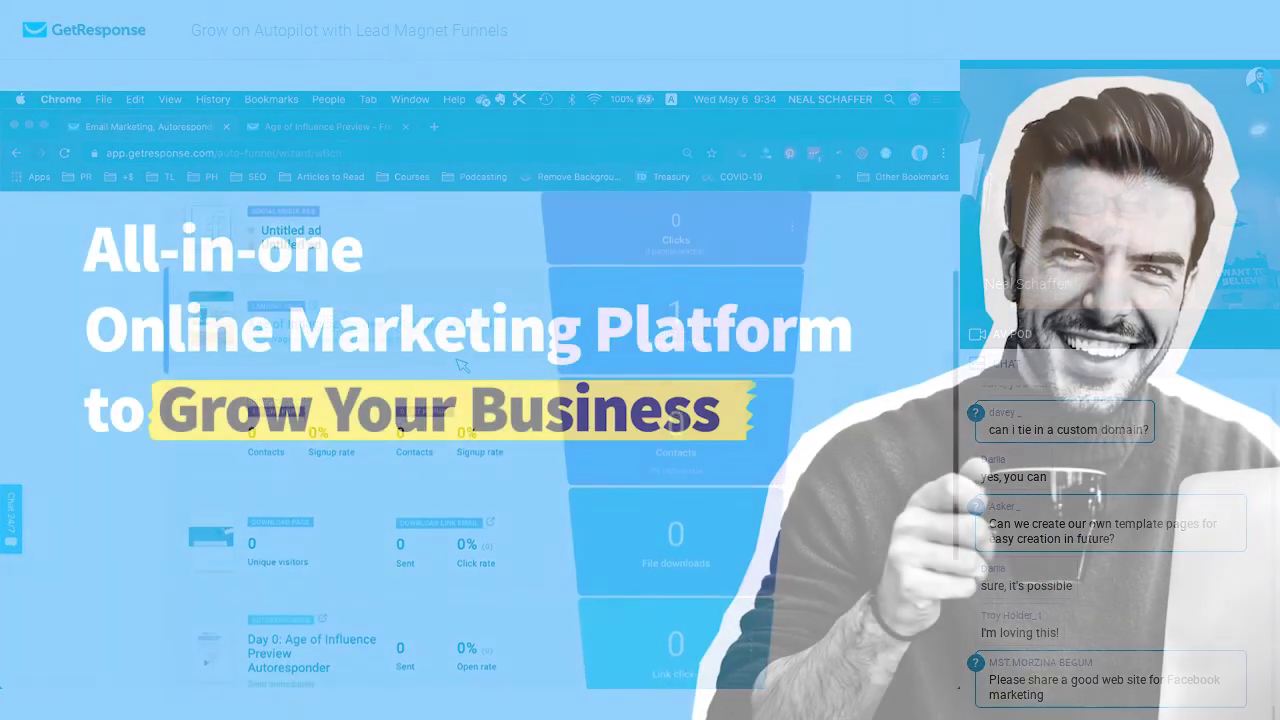